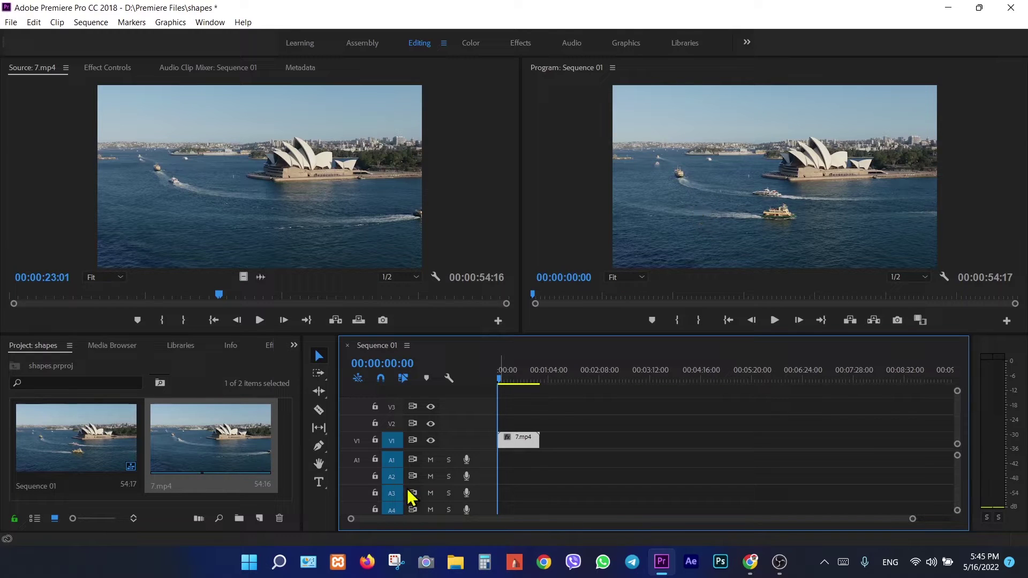
# Open the Pen tool flyout to reveal the Rectangle and Ellipse shape tools.
pyautogui.click(319, 449)
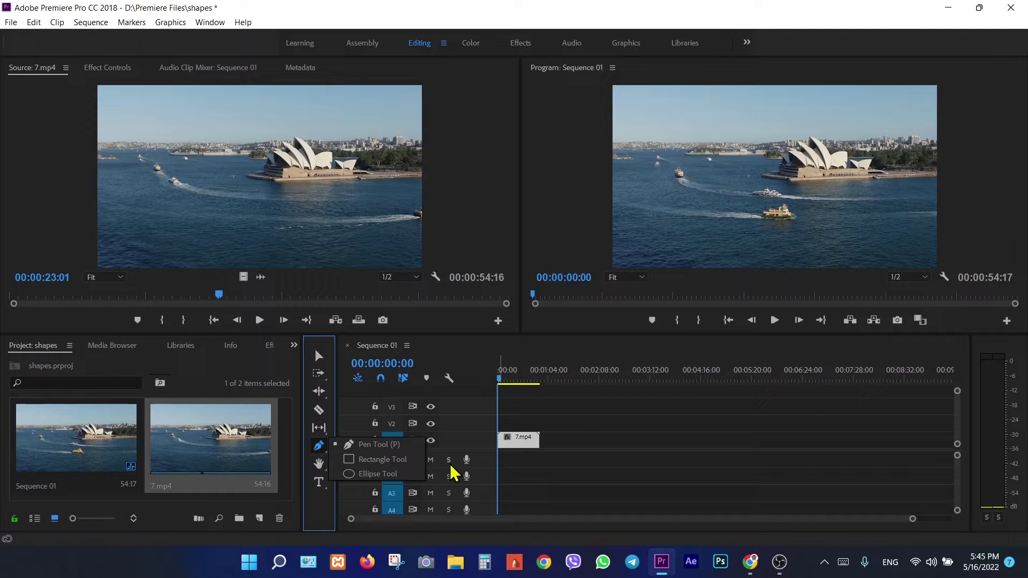
# Draw a grey ellipse over the harbour footage with the Ellipse tool.
pyautogui.click(351, 475)
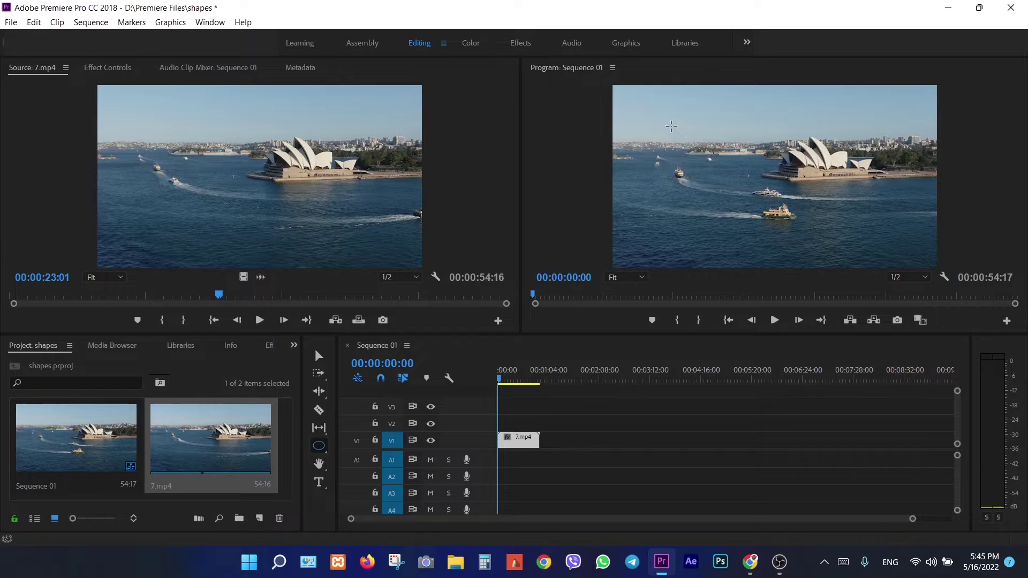
pyautogui.moveTo(671, 126)
pyautogui.mouseDown()
pyautogui.moveTo(690, 159)
pyautogui.moveTo(823, 205)
pyautogui.mouseUp()
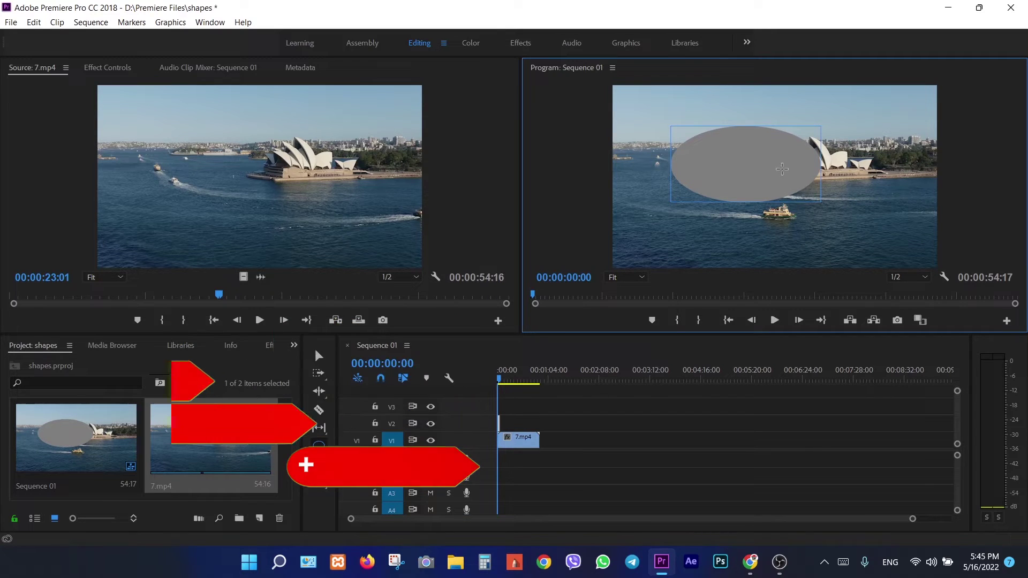
# Set the ellipse's Appearance fill to red C61616 in Effect Controls.
pyautogui.click(115, 74)
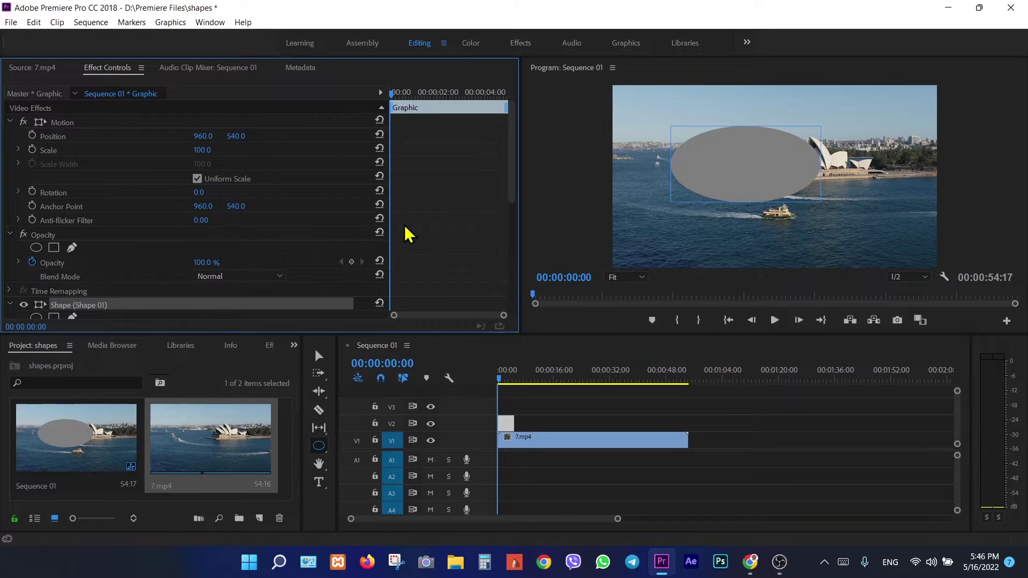
pyautogui.scroll(-3, 270, 222)
pyautogui.scroll(-2, 270, 221)
pyautogui.scroll(-2, 272, 221)
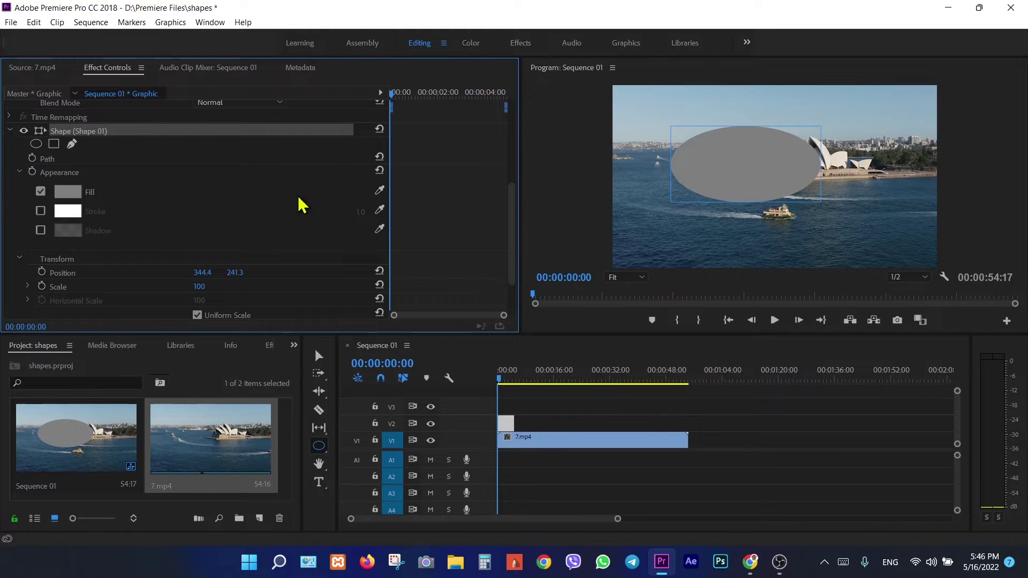
pyautogui.click(69, 191)
pyautogui.click(518, 319)
pyautogui.click(548, 380)
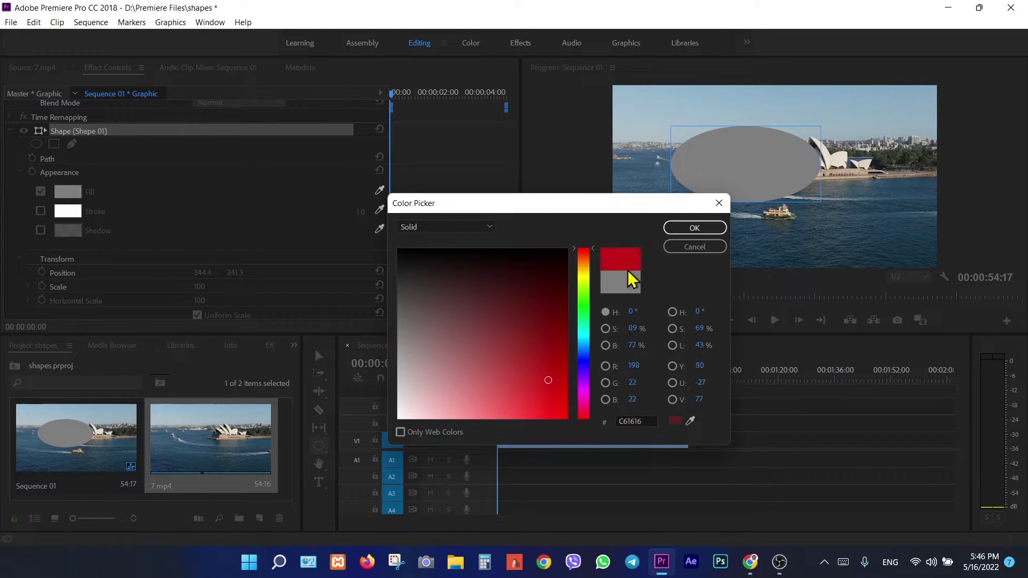
pyautogui.click(680, 227)
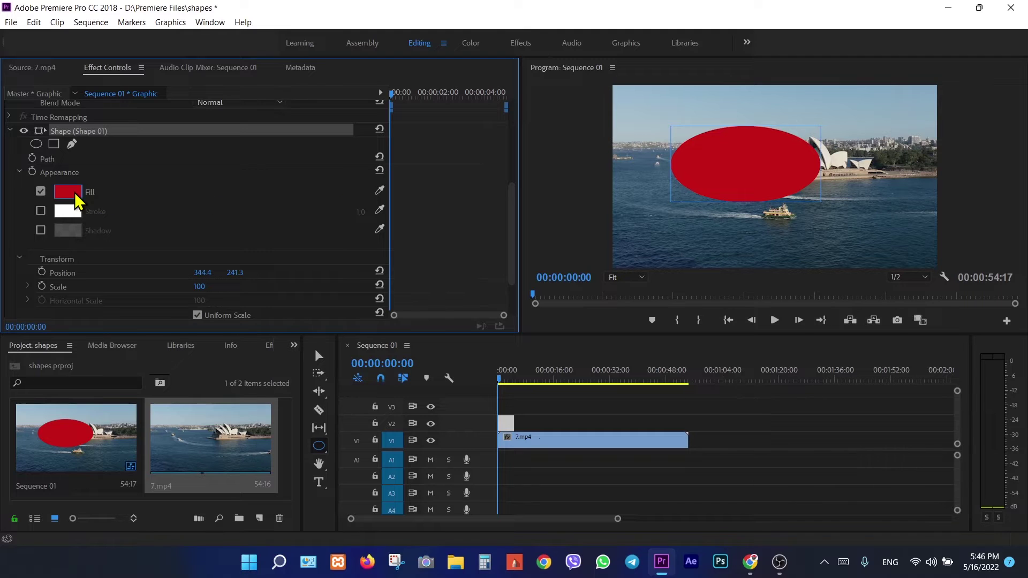
pyautogui.click(763, 168)
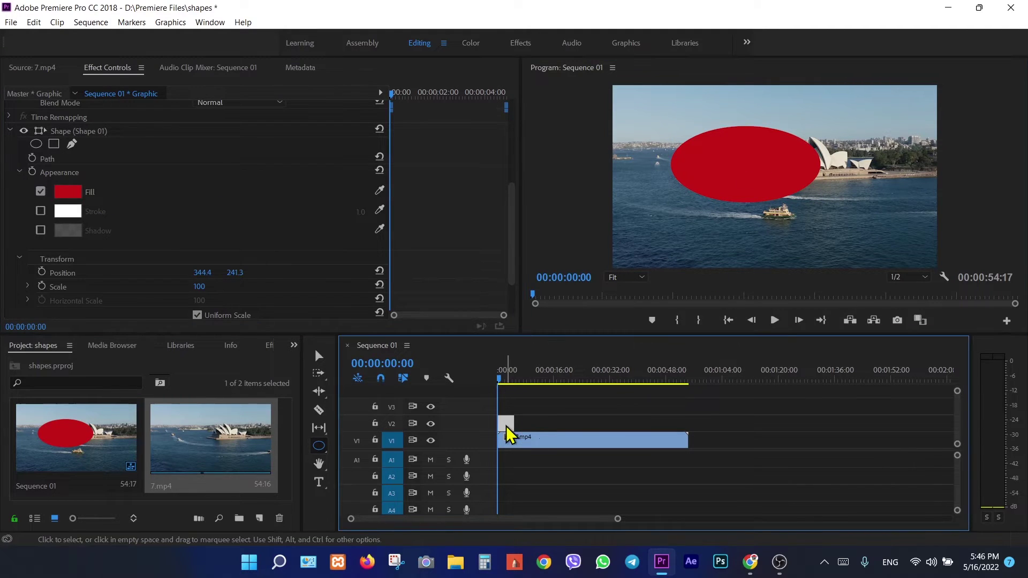
pyautogui.click(321, 357)
# Resize and drag the red ellipse into a near-circle at about 249.8, 409.0.
pyautogui.click(732, 177)
pyautogui.moveTo(769, 175)
pyautogui.mouseDown()
pyautogui.moveTo(891, 155)
pyautogui.moveTo(707, 215)
pyautogui.mouseUp()
pyautogui.moveTo(763, 178); pyautogui.dragTo(769, 175)
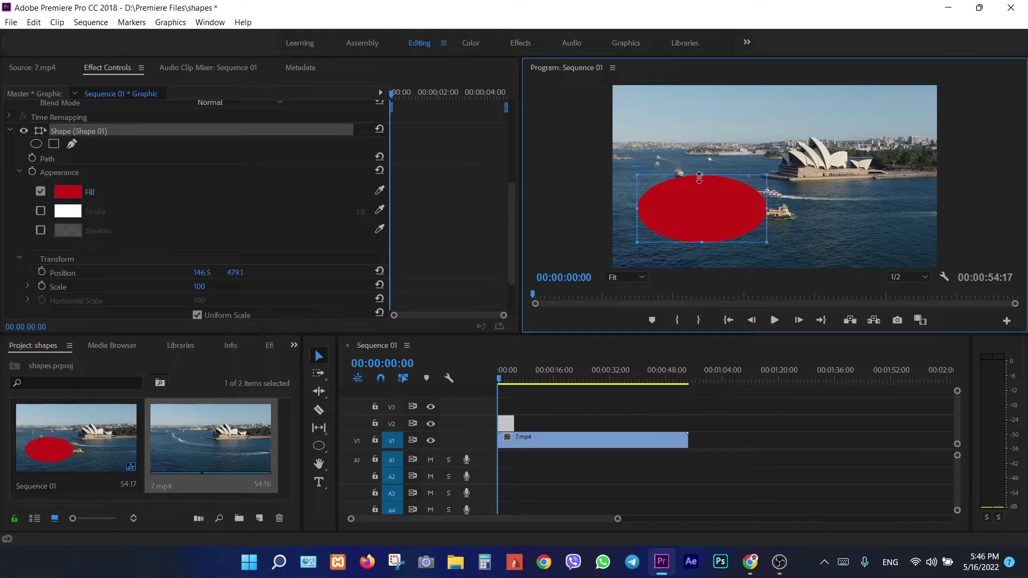
pyautogui.moveTo(704, 173); pyautogui.dragTo(714, 132)
pyautogui.moveTo(703, 242); pyautogui.dragTo(703, 257)
pyautogui.moveTo(718, 196); pyautogui.dragTo(751, 175)
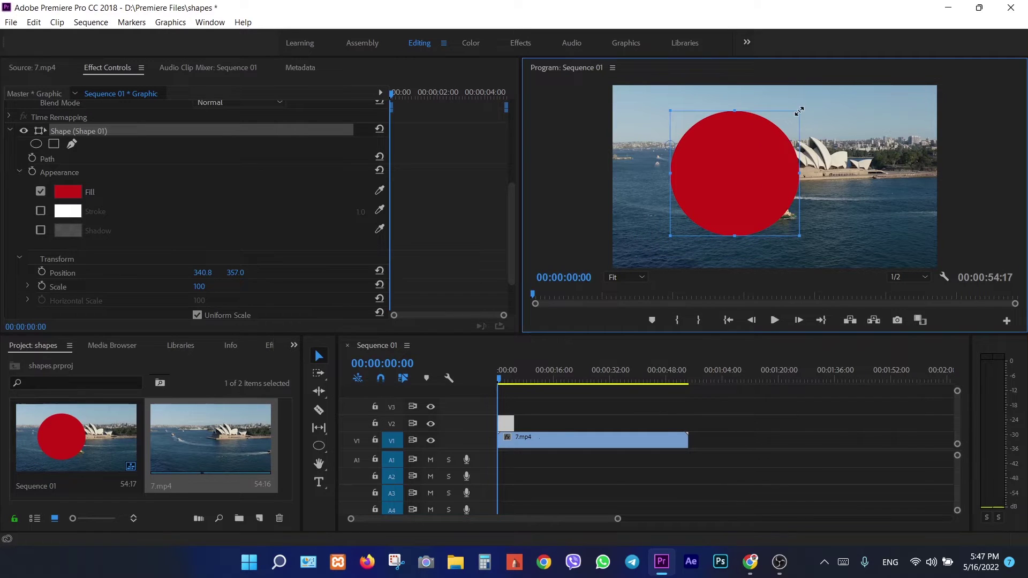
pyautogui.moveTo(799, 111); pyautogui.dragTo(793, 114)
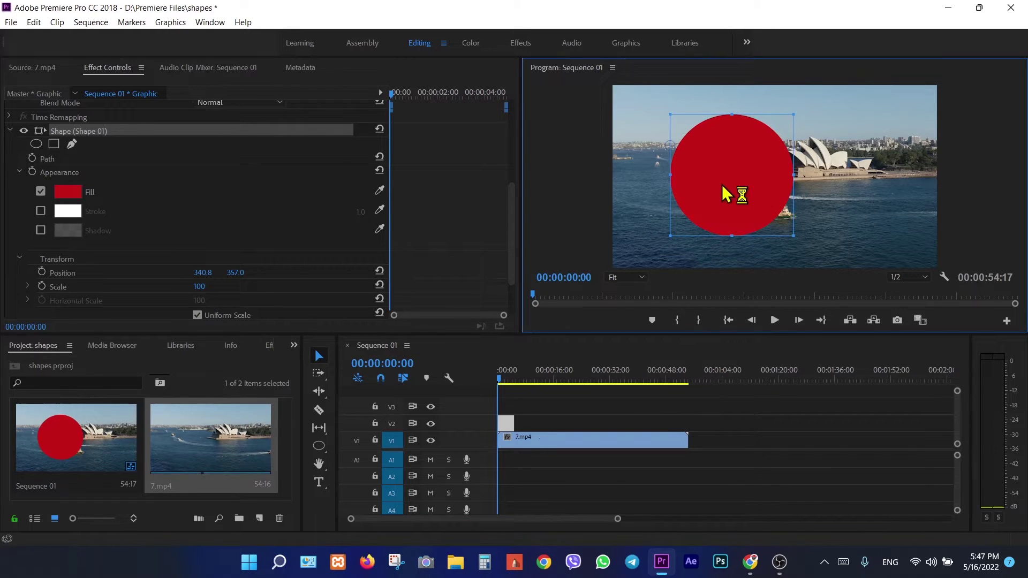
pyautogui.moveTo(723, 185); pyautogui.dragTo(705, 194)
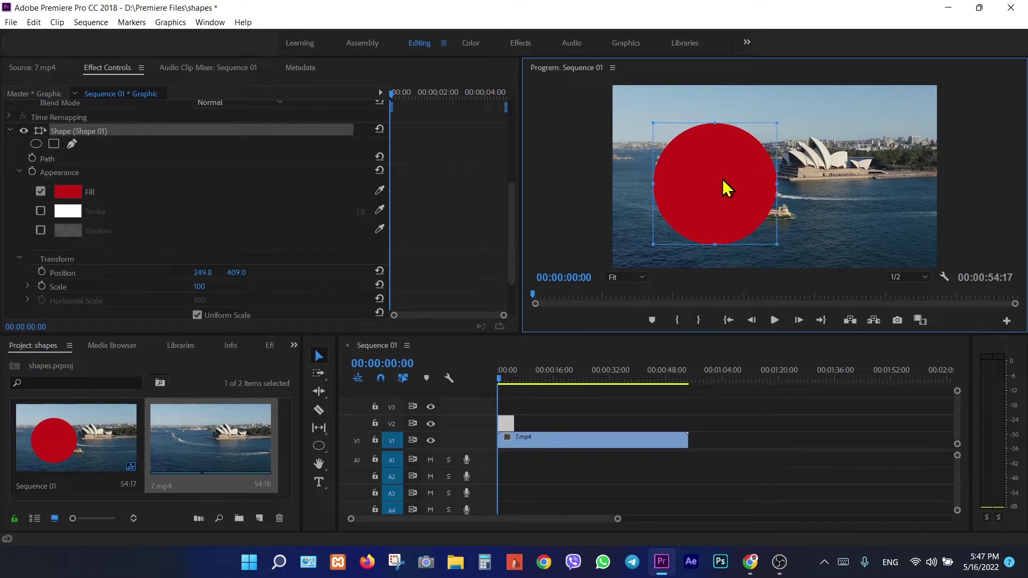
pyautogui.moveTo(717, 181); pyautogui.dragTo(719, 176)
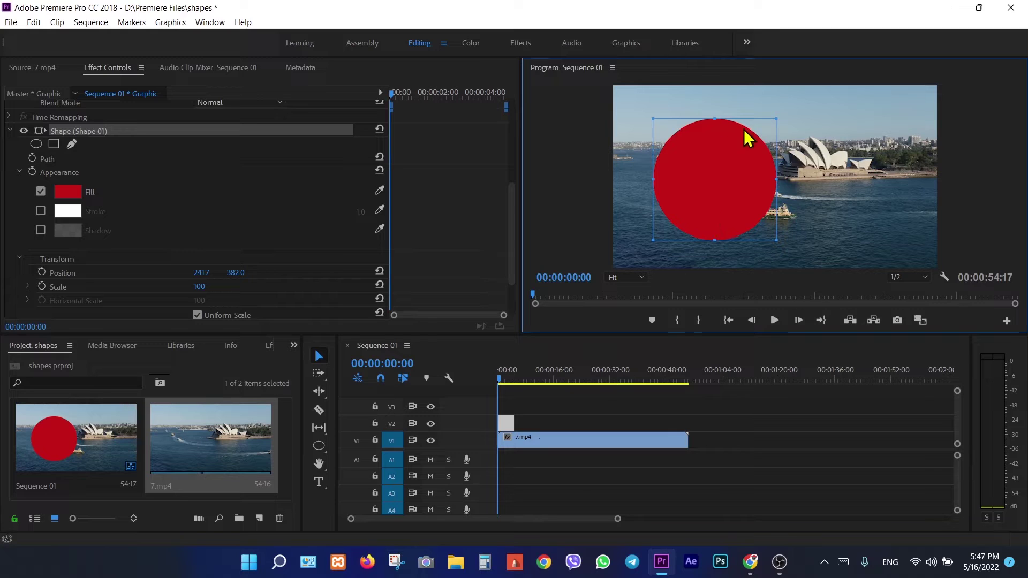
# Turn off the circle's fill and enable a stroke with width 16.
pyautogui.click(40, 191)
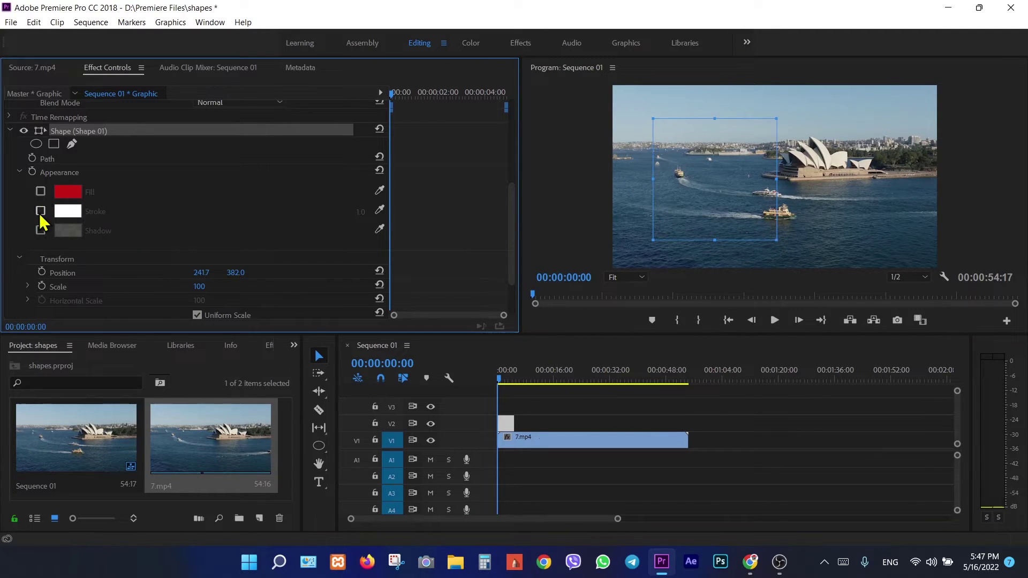
pyautogui.click(41, 211)
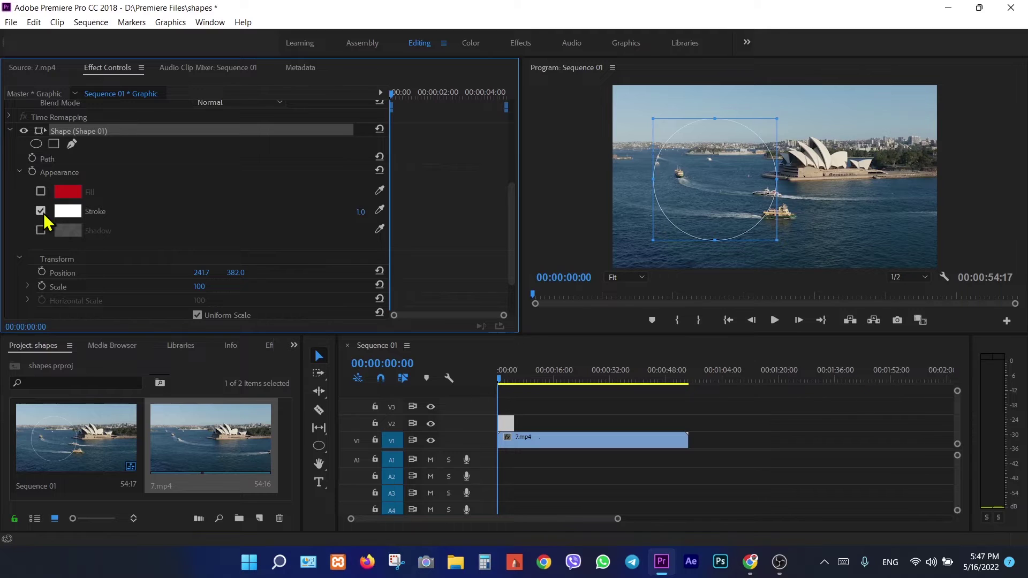
pyautogui.click(359, 212)
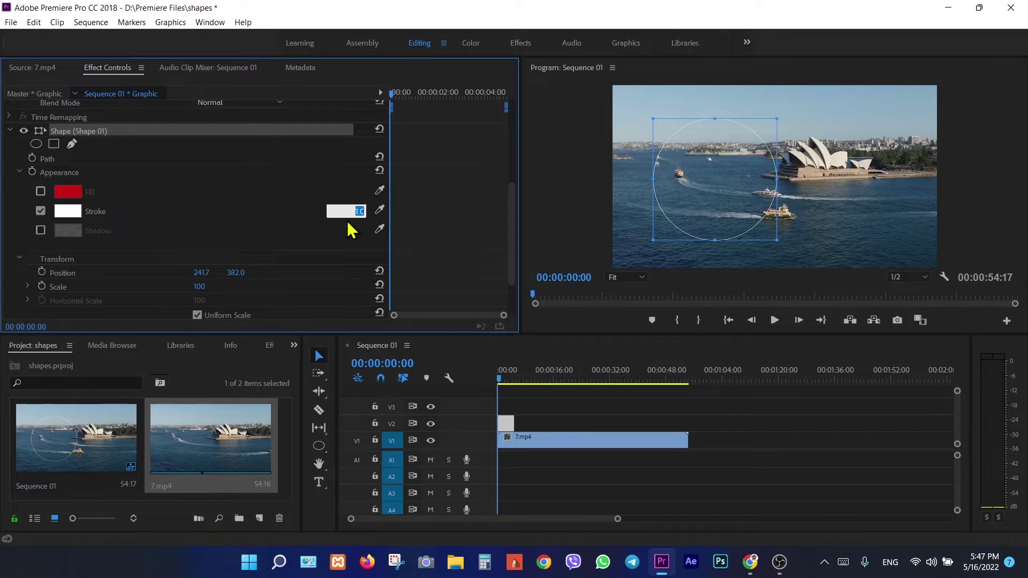
pyautogui.write('13')
pyautogui.press('Return')
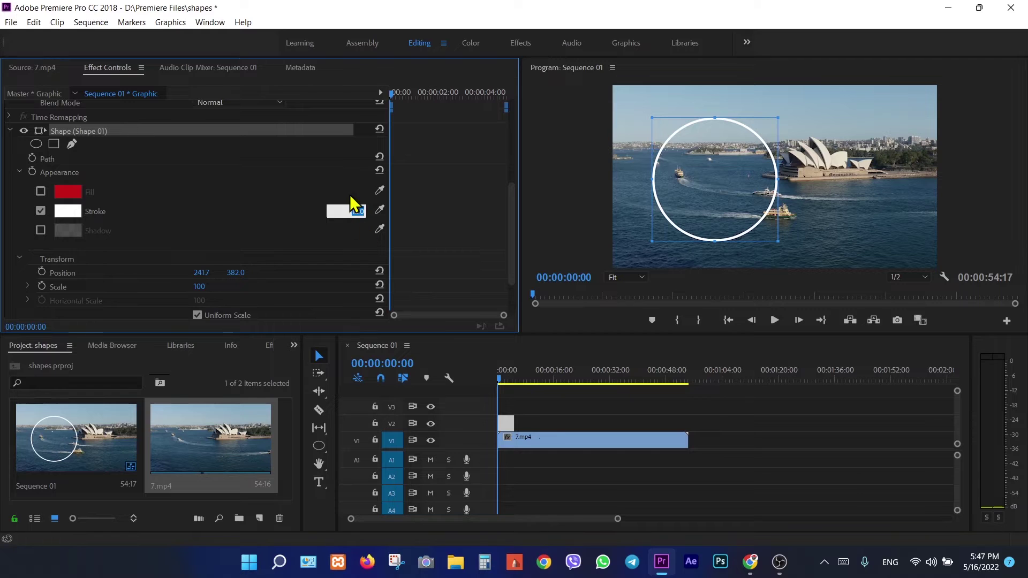
pyautogui.write('16')
pyautogui.press('Return')
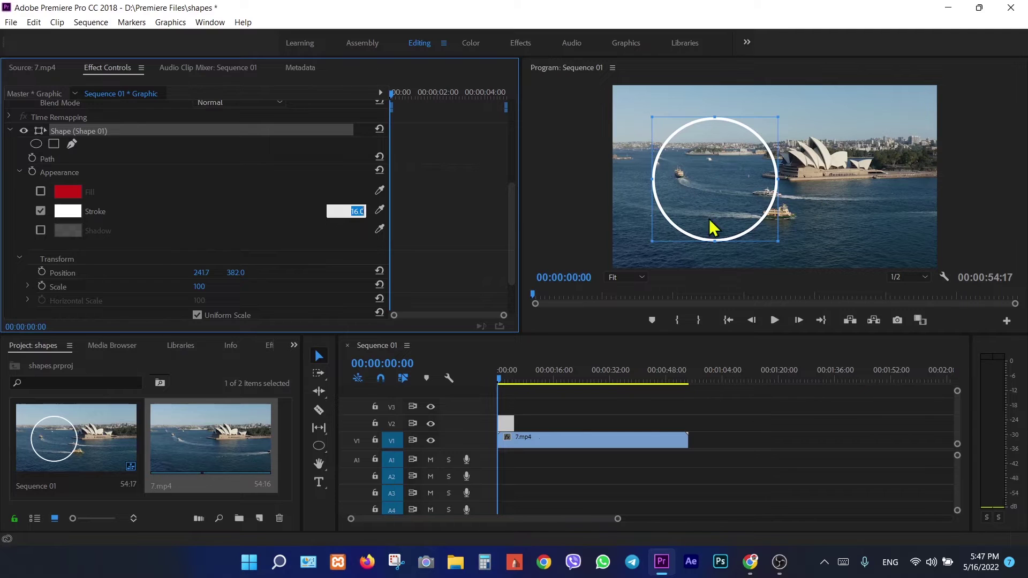
# Change the circle's stroke colour to bright green 45E623.
pyautogui.click(67, 212)
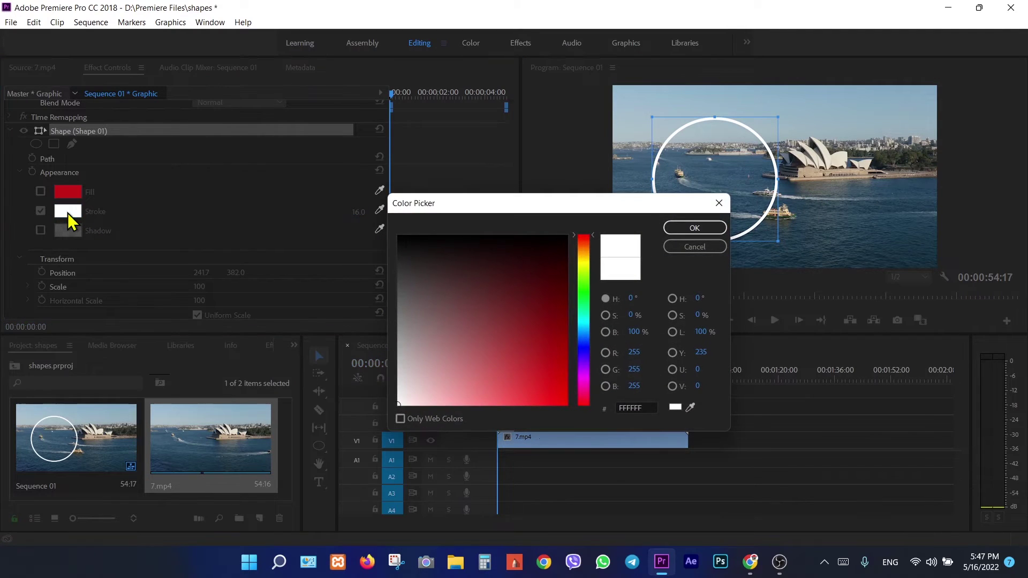
pyautogui.click(543, 331)
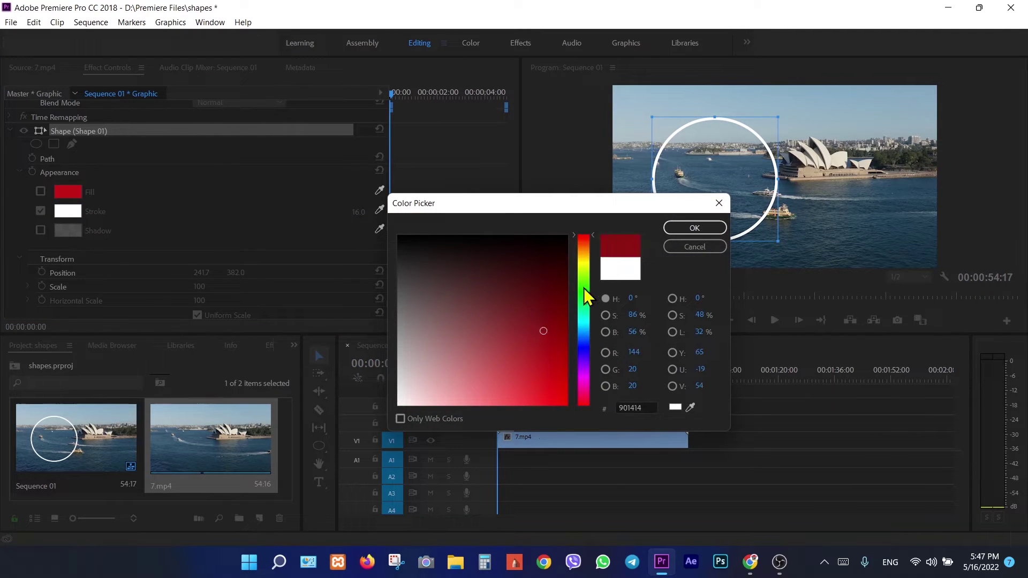
pyautogui.click(584, 287)
pyautogui.moveTo(544, 333); pyautogui.dragTo(542, 388)
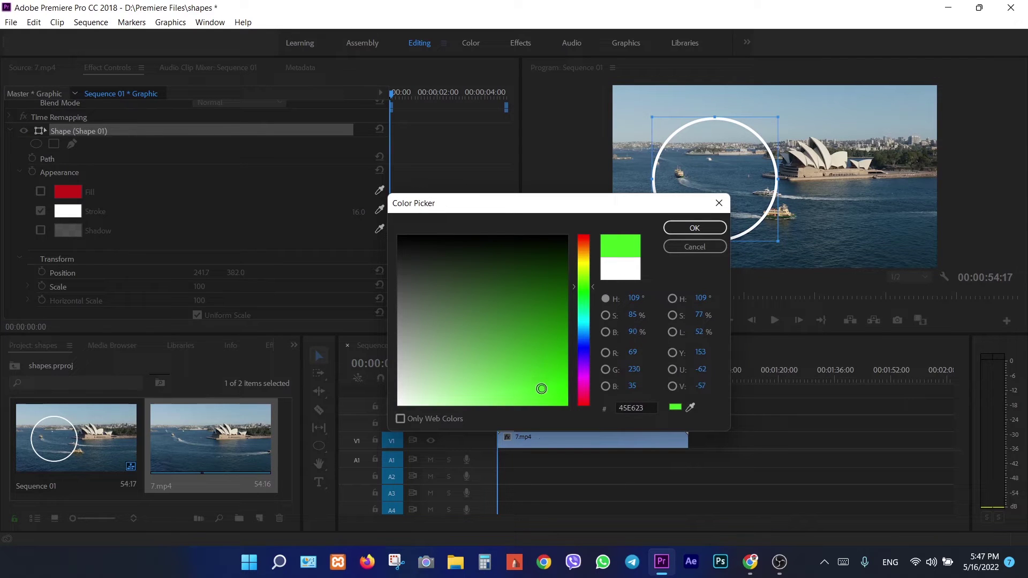
pyautogui.click(688, 229)
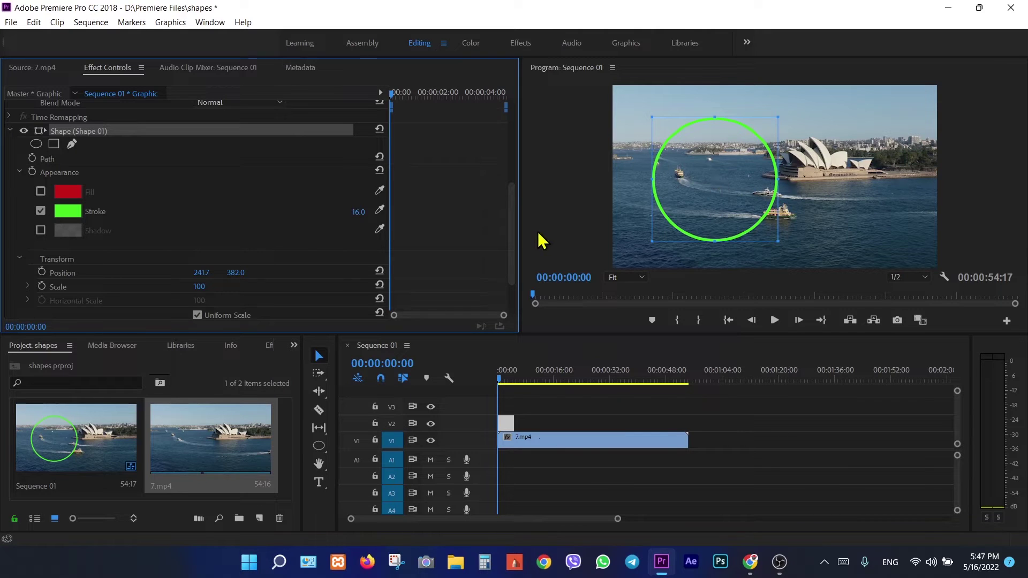
pyautogui.click(319, 448)
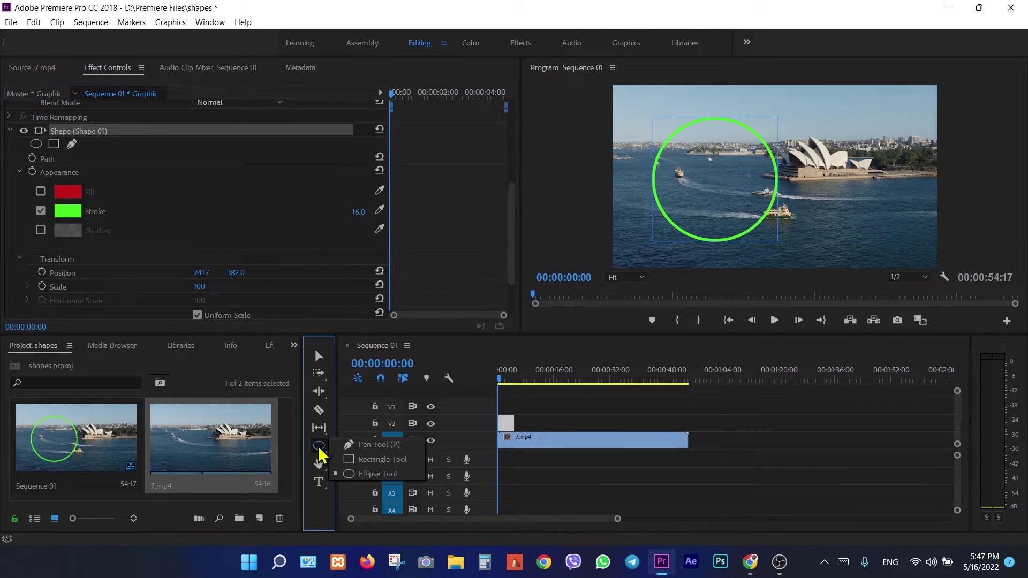
# Draw a rectangle around the Opera House with the Rectangle tool.
pyautogui.click(383, 459)
pyautogui.click(568, 381)
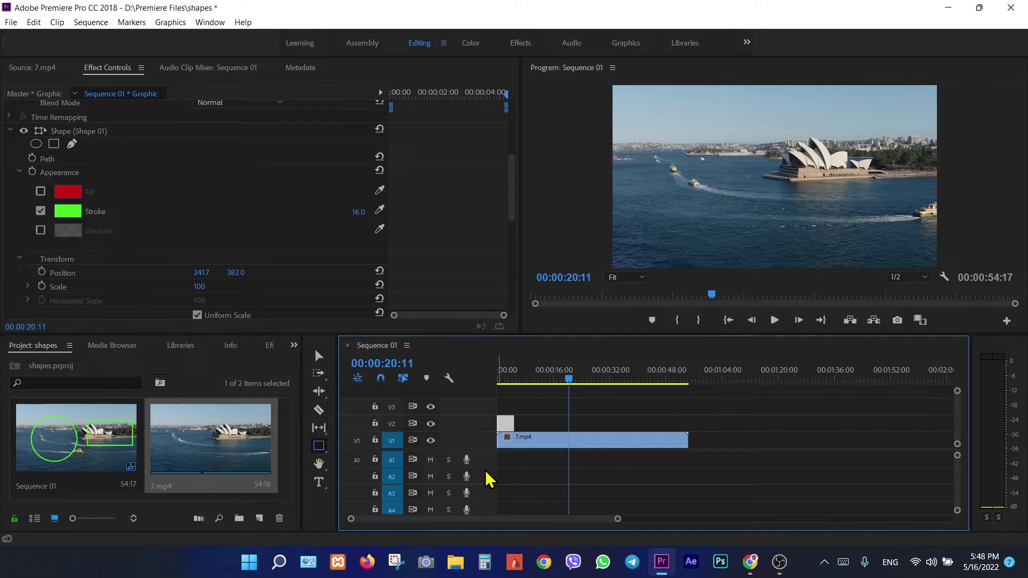
pyautogui.moveTo(677, 145); pyautogui.dragTo(844, 204)
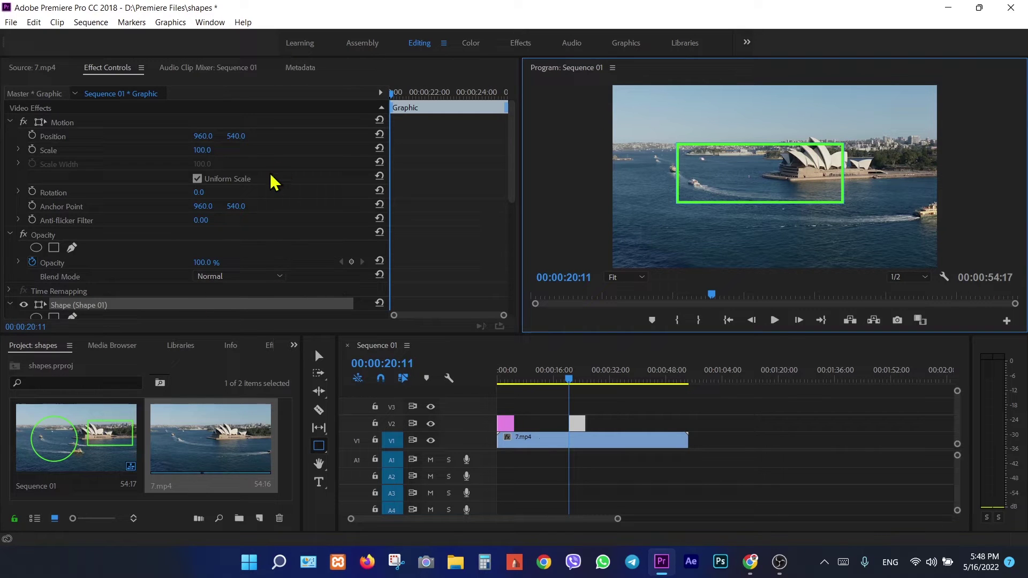
# Set the rectangle outline's stroke width to 41.
pyautogui.scroll(-3, 271, 171)
pyautogui.scroll(-2, 286, 185)
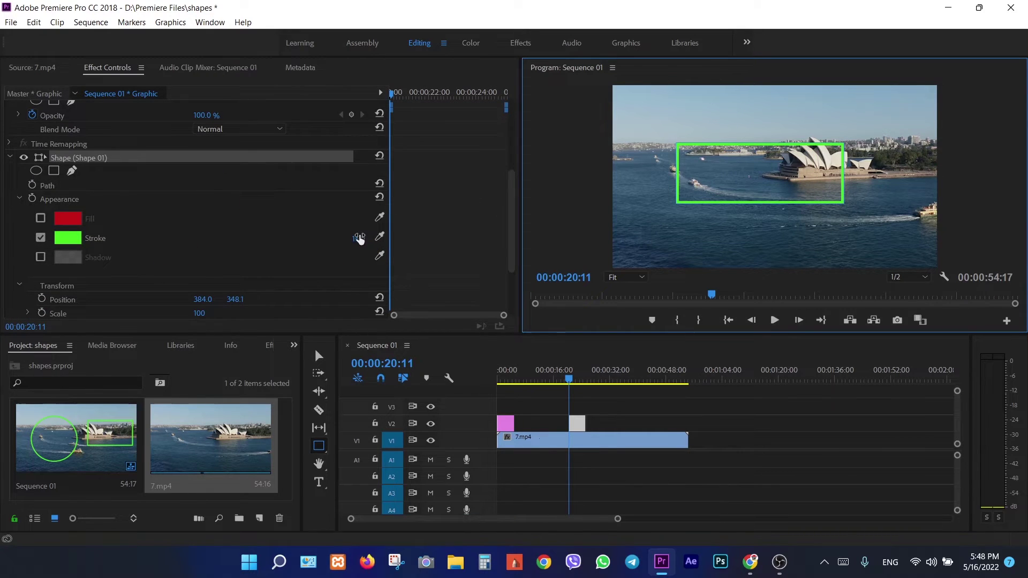
pyautogui.click(358, 238)
pyautogui.write('10')
pyautogui.press('Return')
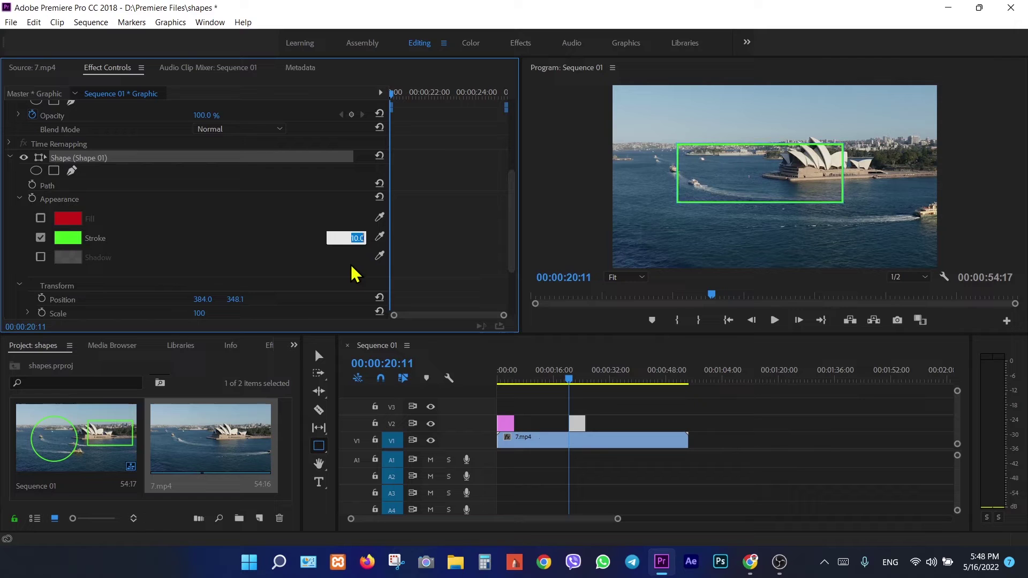
pyautogui.write('41')
pyautogui.press('Return')
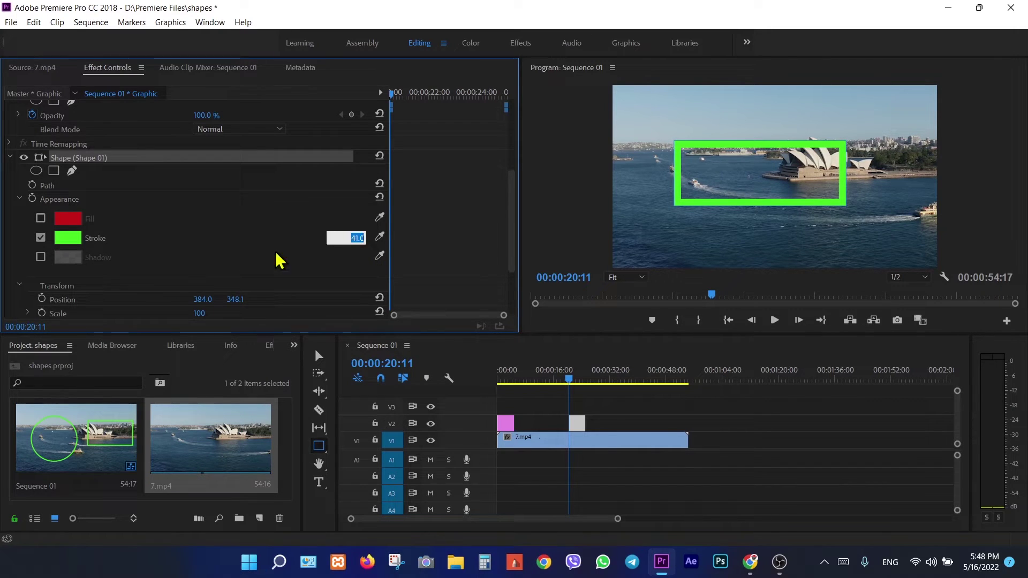
pyautogui.click(62, 239)
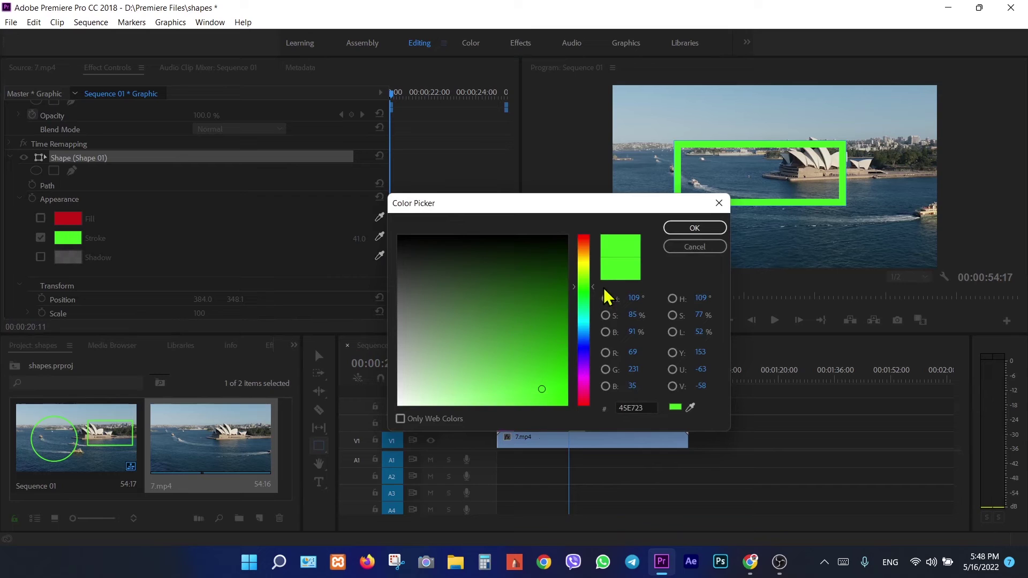
# Change the rectangle's outline colour to orange-red B84922.
pyautogui.click(585, 243)
pyautogui.click(550, 387)
pyautogui.click(536, 357)
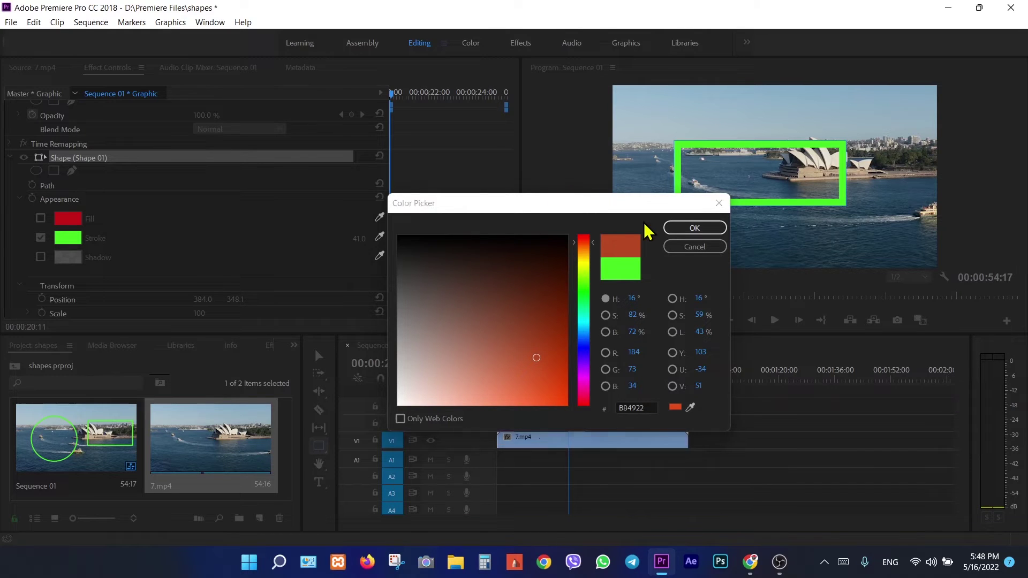
pyautogui.click(699, 228)
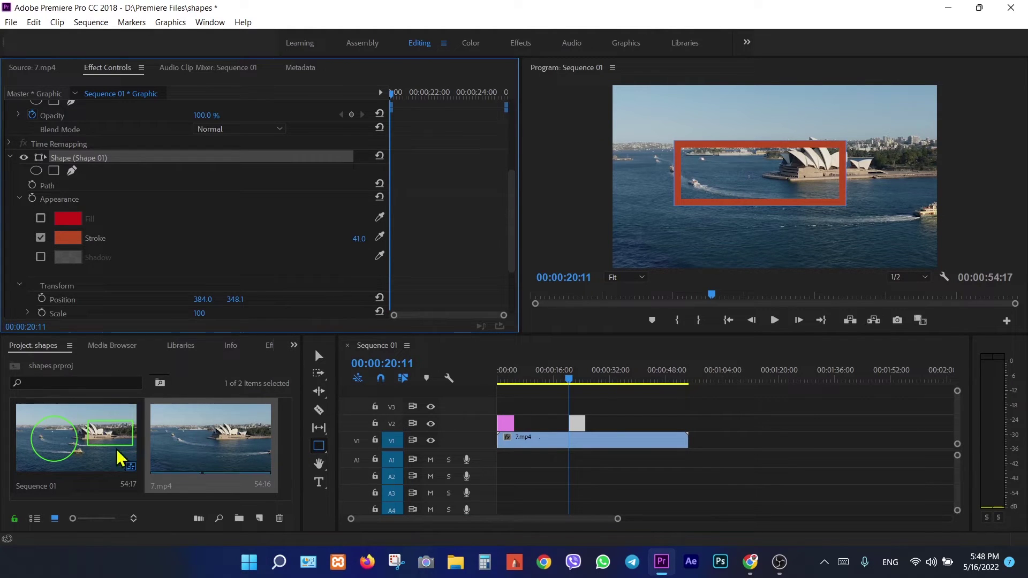
pyautogui.doubleClick(137, 490)
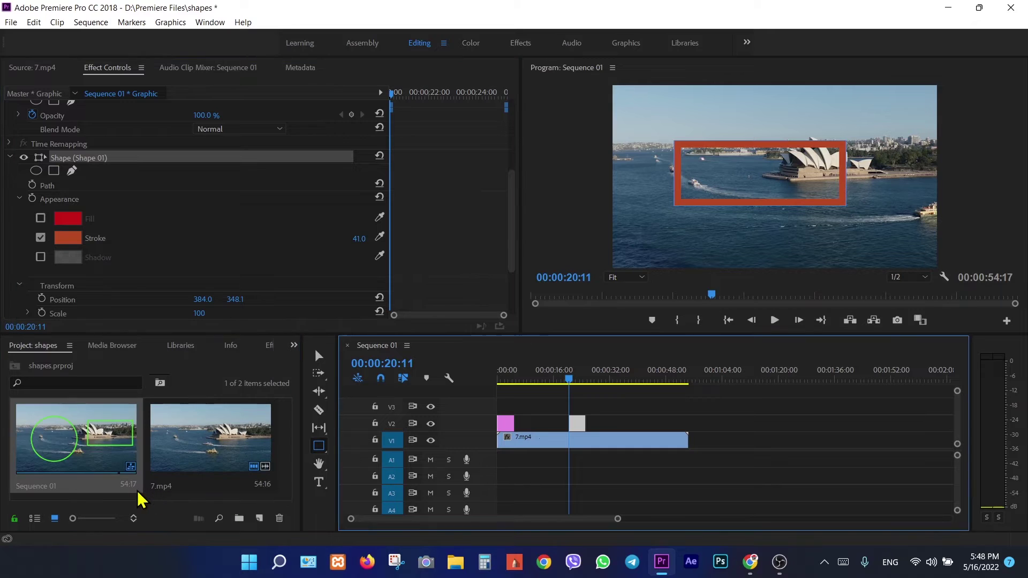
# Import Location.mp4 from the Desktop and place it after 7.mp4 on V1.
pyautogui.doubleClick(143, 478)
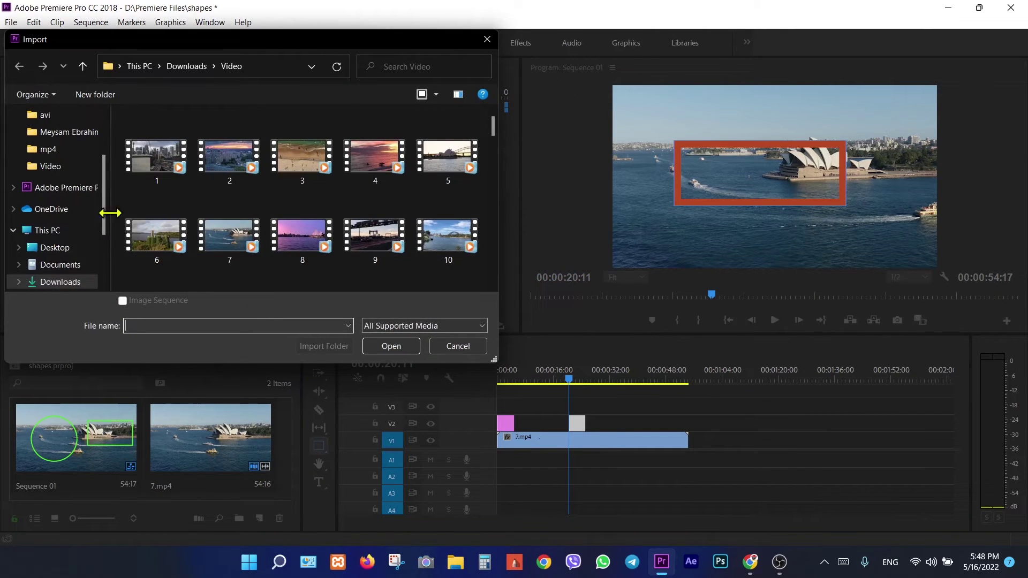
pyautogui.scroll(2, 69, 230)
pyautogui.click(56, 136)
pyautogui.scroll(-3, 277, 119)
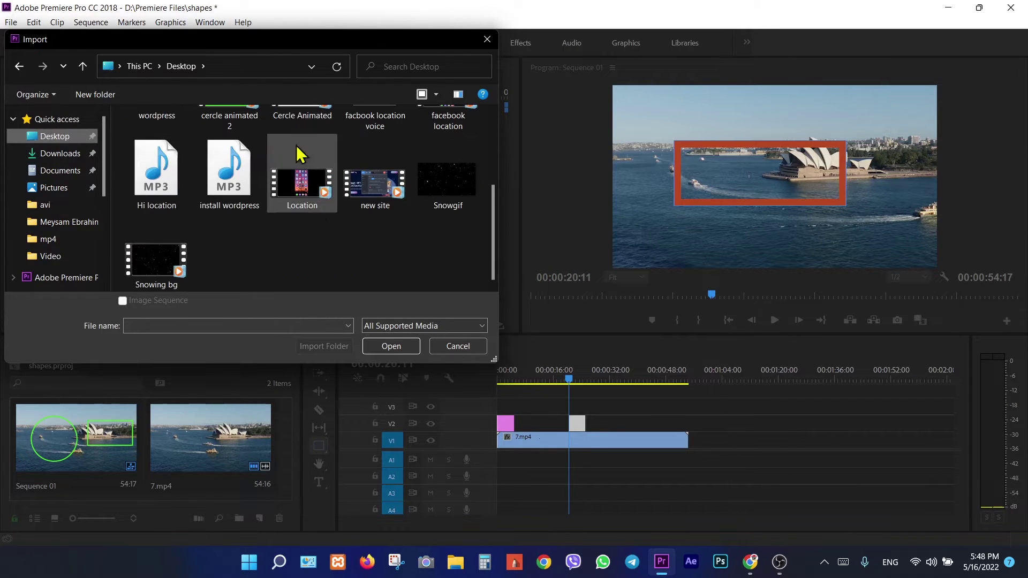
pyautogui.click(300, 197)
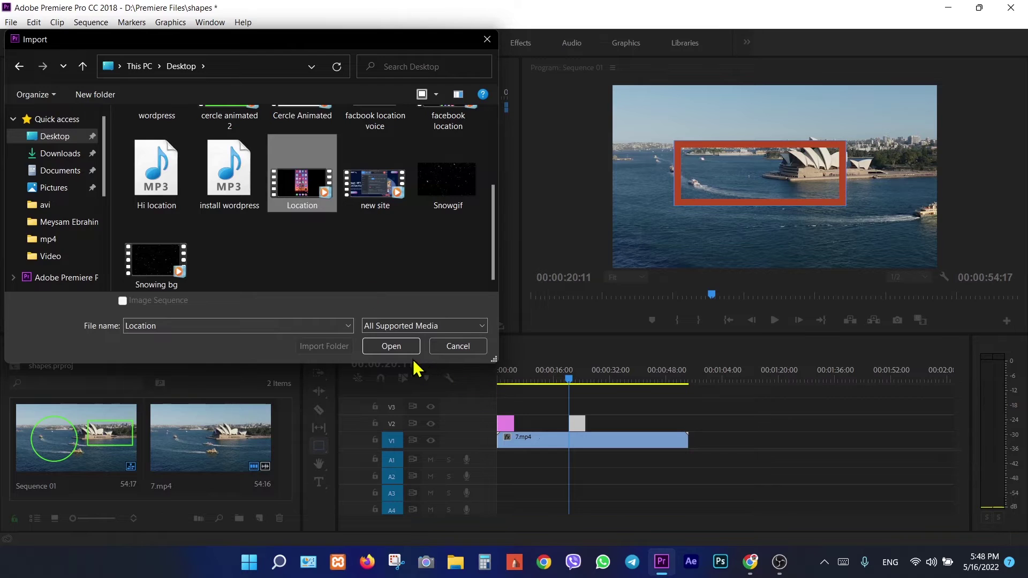
pyautogui.click(391, 348)
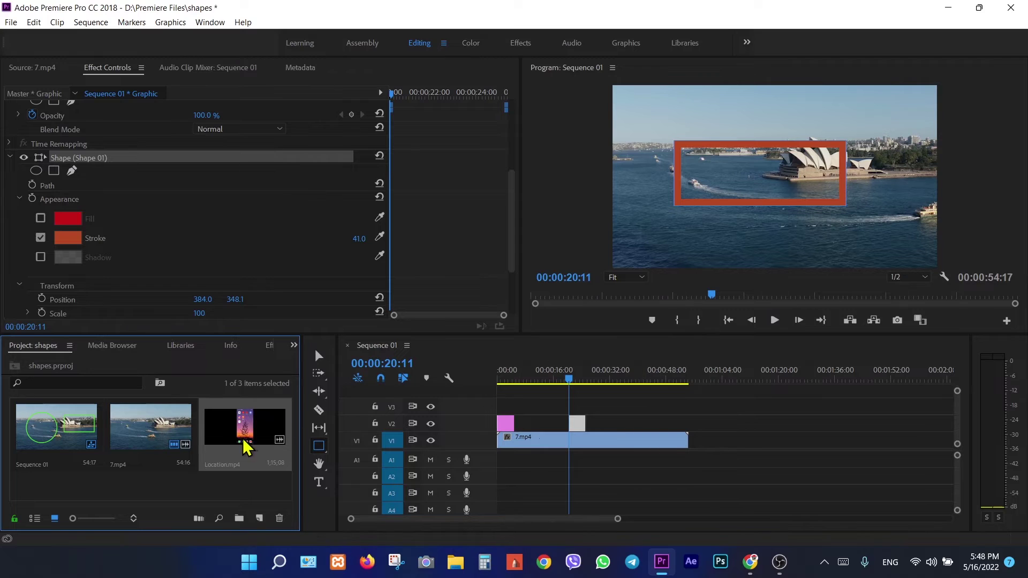
pyautogui.moveTo(246, 442); pyautogui.dragTo(693, 460)
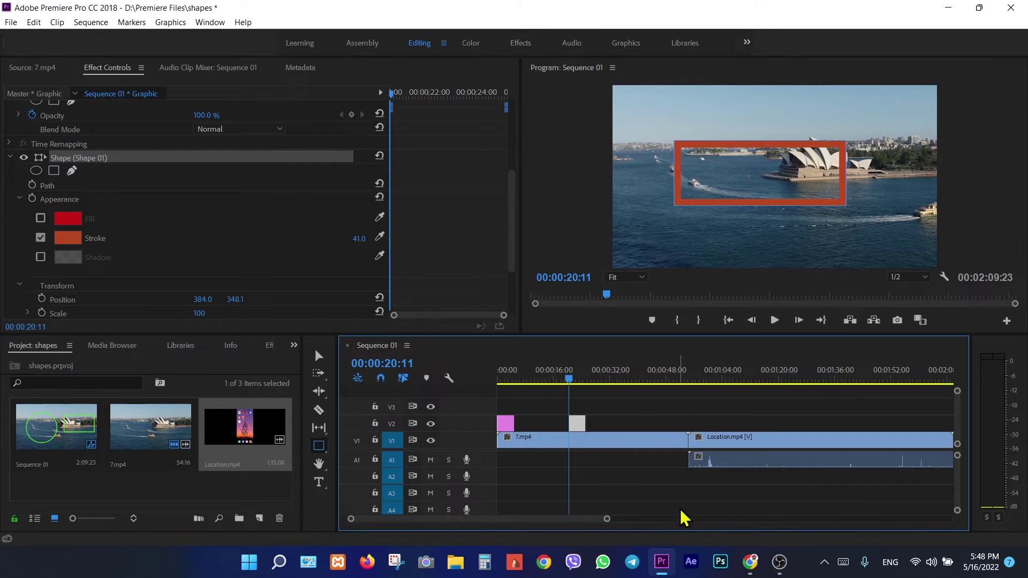
# Delete the Location clip's A1 audio with V1 locked, then unlock V1.
pyautogui.click(375, 440)
pyautogui.click(742, 464)
pyautogui.press('Delete')
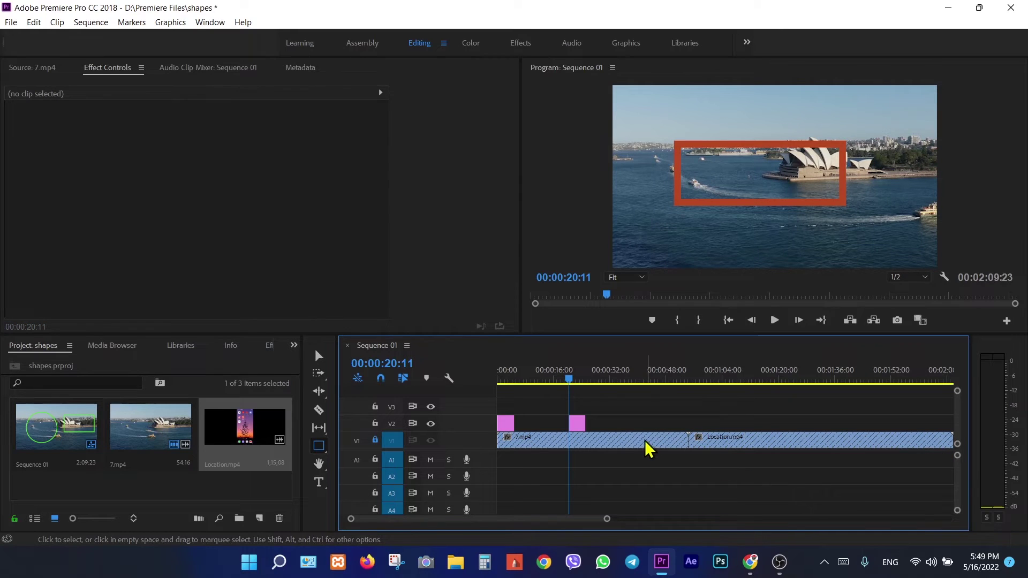
pyautogui.click(375, 441)
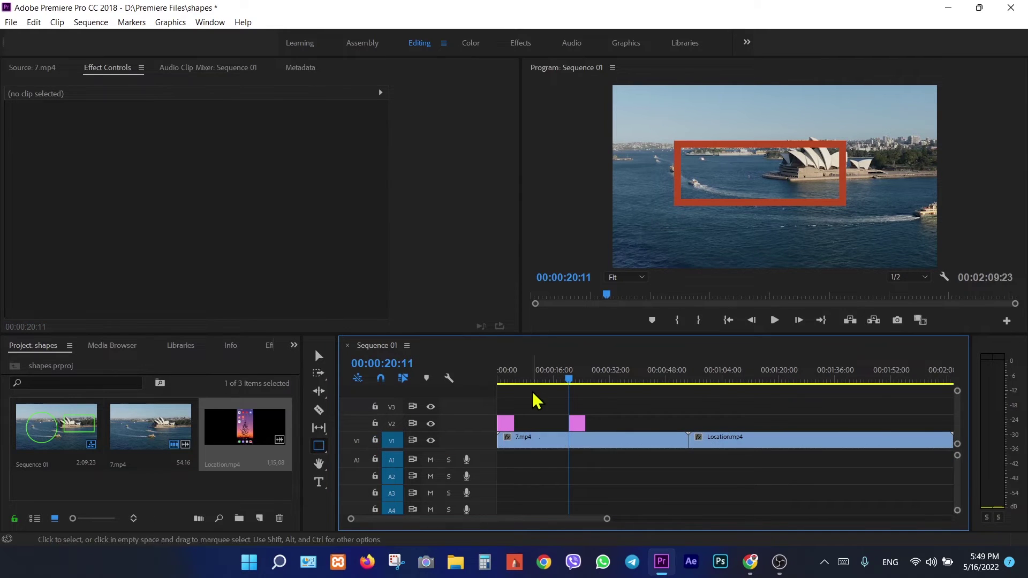
pyautogui.moveTo(568, 379); pyautogui.dragTo(707, 415)
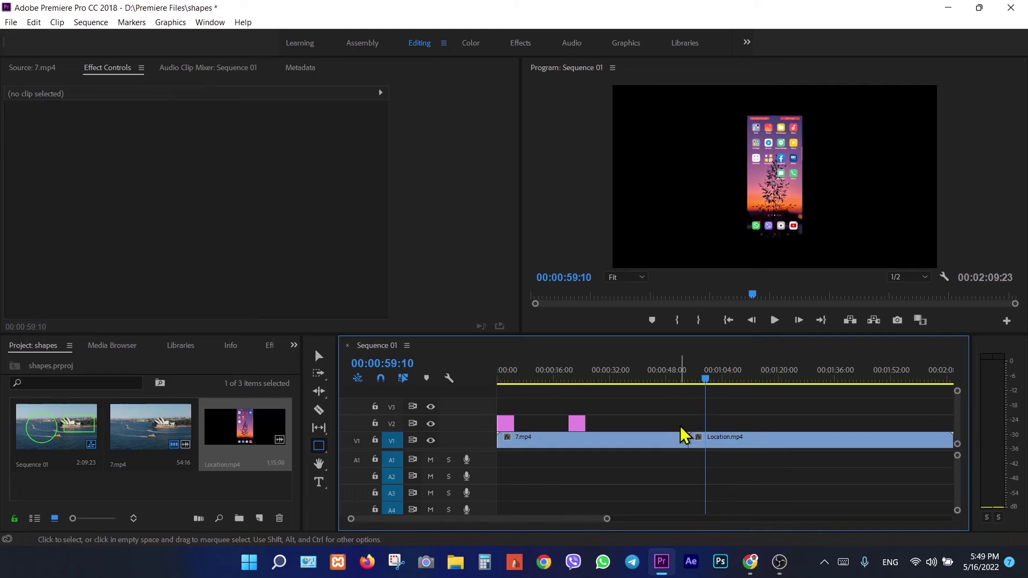
# Fit Location.mp4 with Scale to Frame Size and Set to Frame Size, then play it back.
pyautogui.rightClick(769, 445)
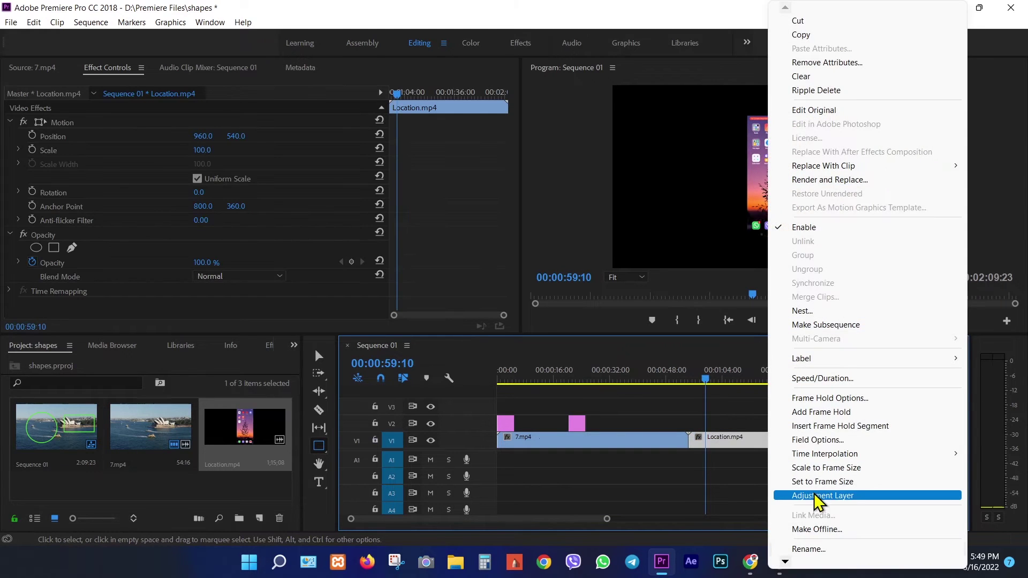
pyautogui.click(825, 470)
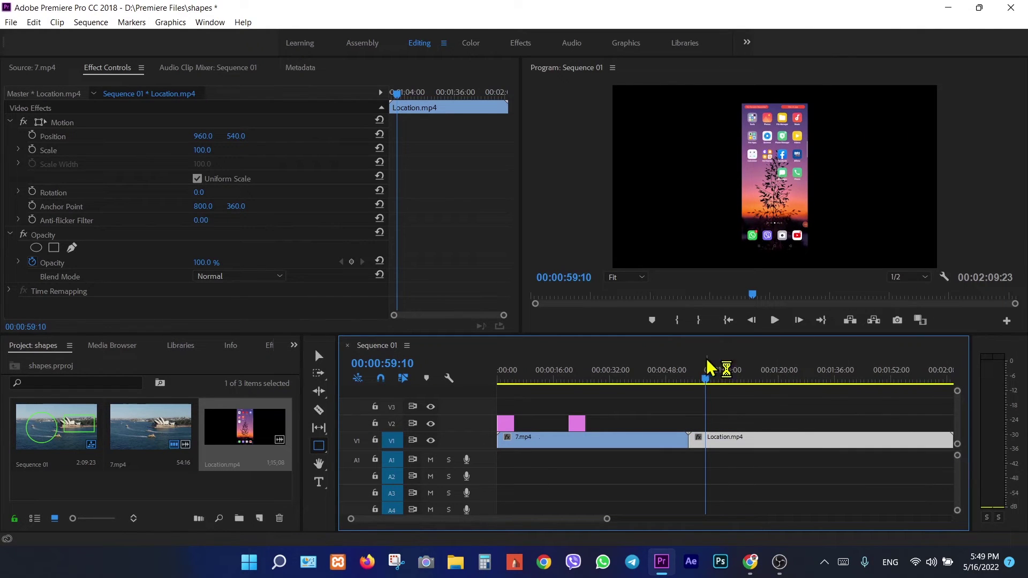
pyautogui.rightClick(770, 443)
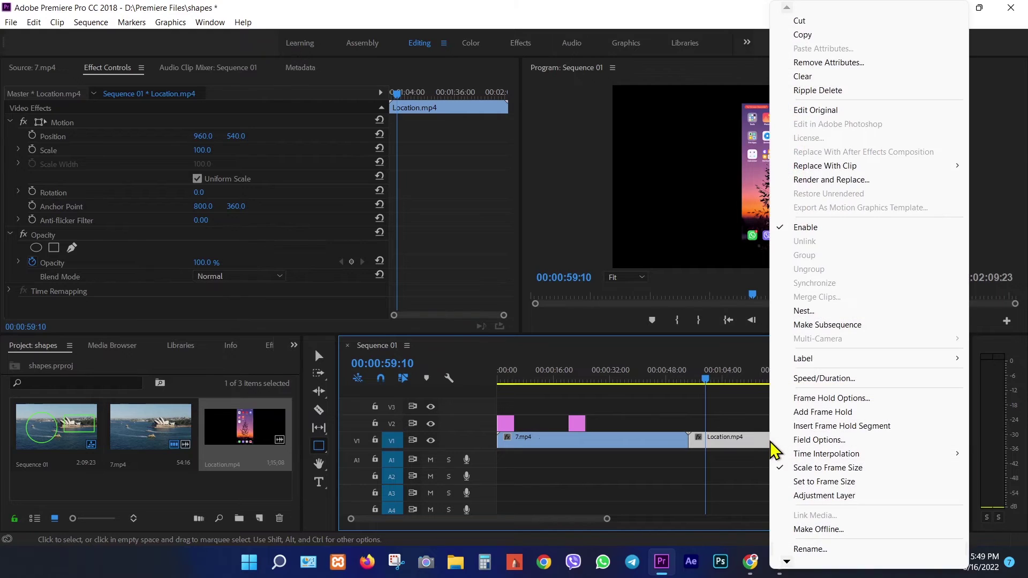
pyautogui.click(829, 482)
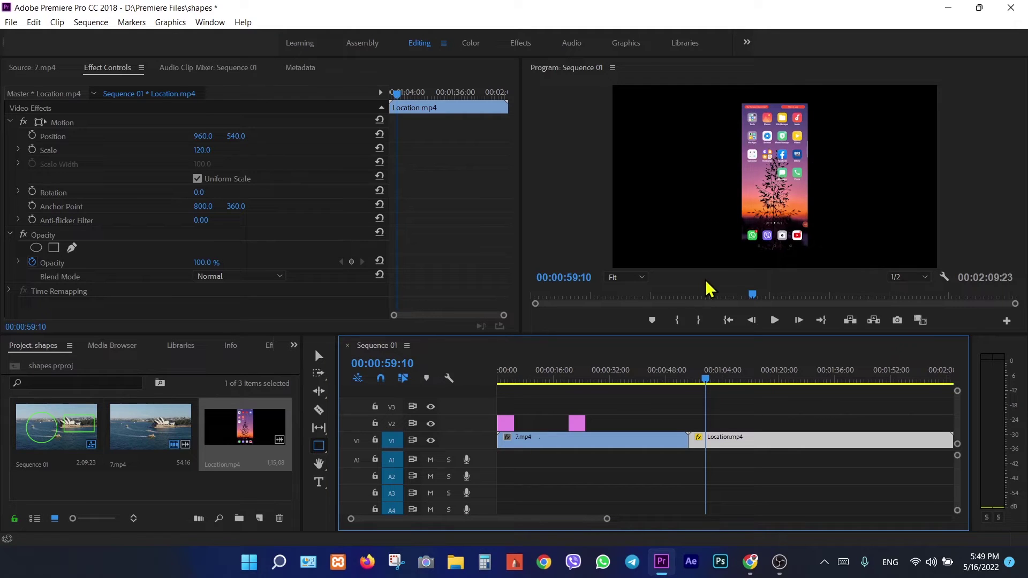
pyautogui.click(701, 380)
pyautogui.press('space')
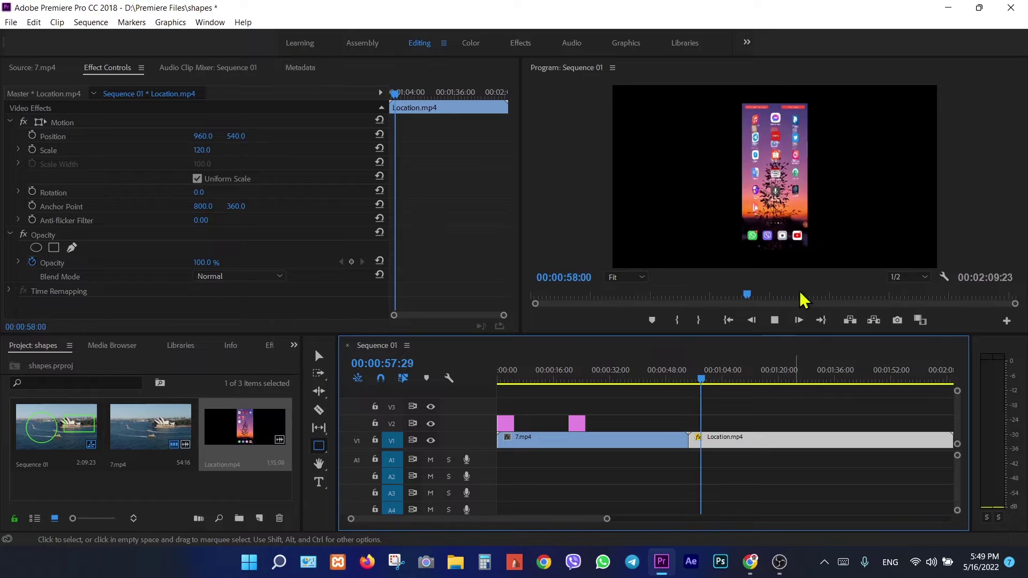
pyautogui.press('space')
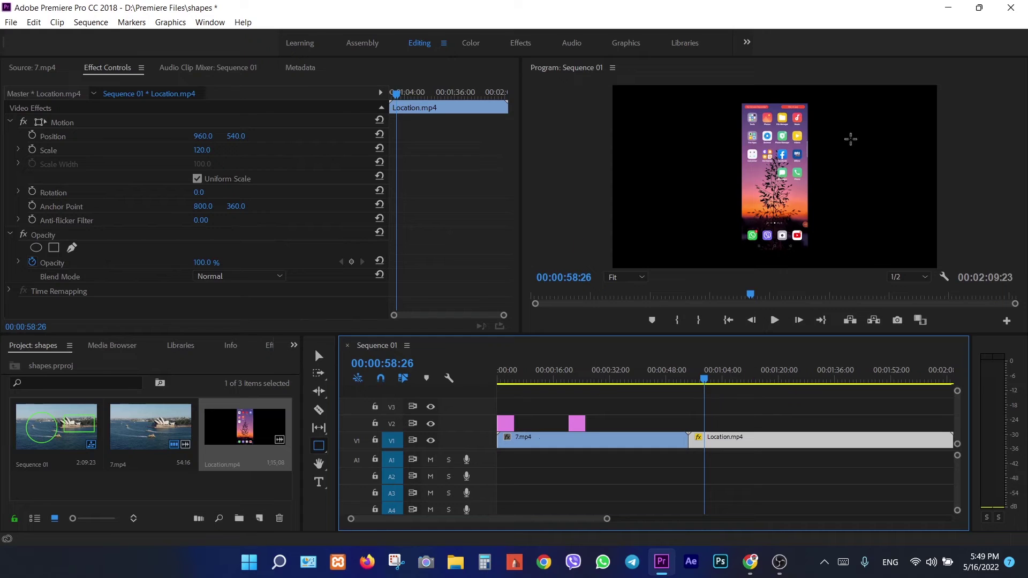
# Draw a small circle around the Facebook icon with the Ellipse tool.
pyautogui.click(319, 454)
pyautogui.click(356, 475)
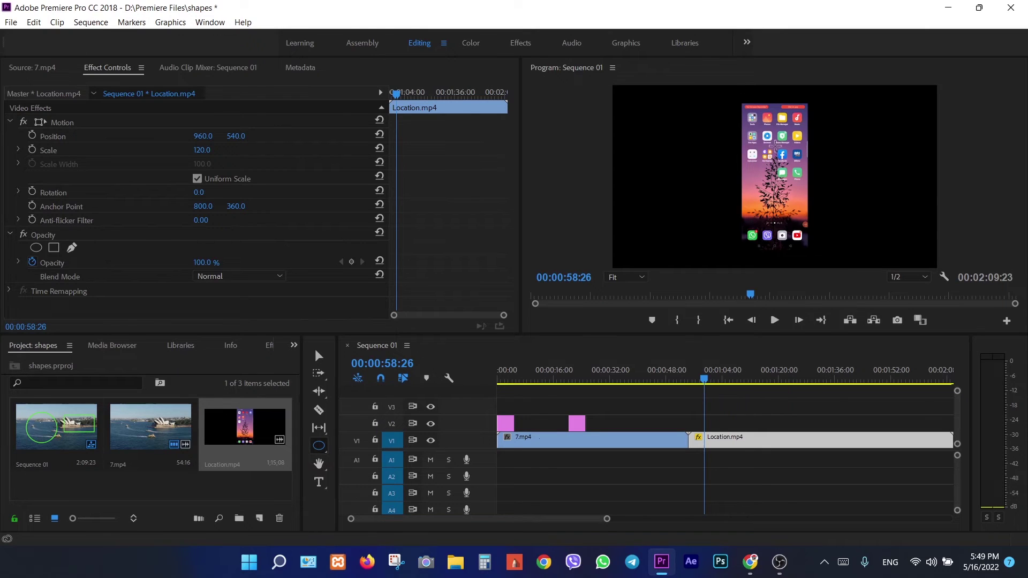
pyautogui.moveTo(775, 144); pyautogui.dragTo(791, 164)
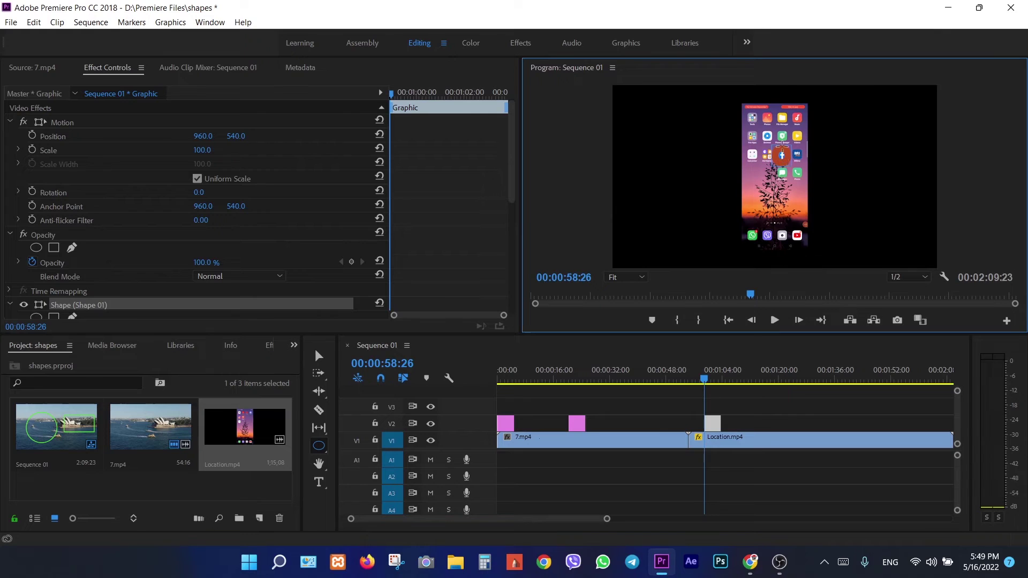
pyautogui.click(715, 426)
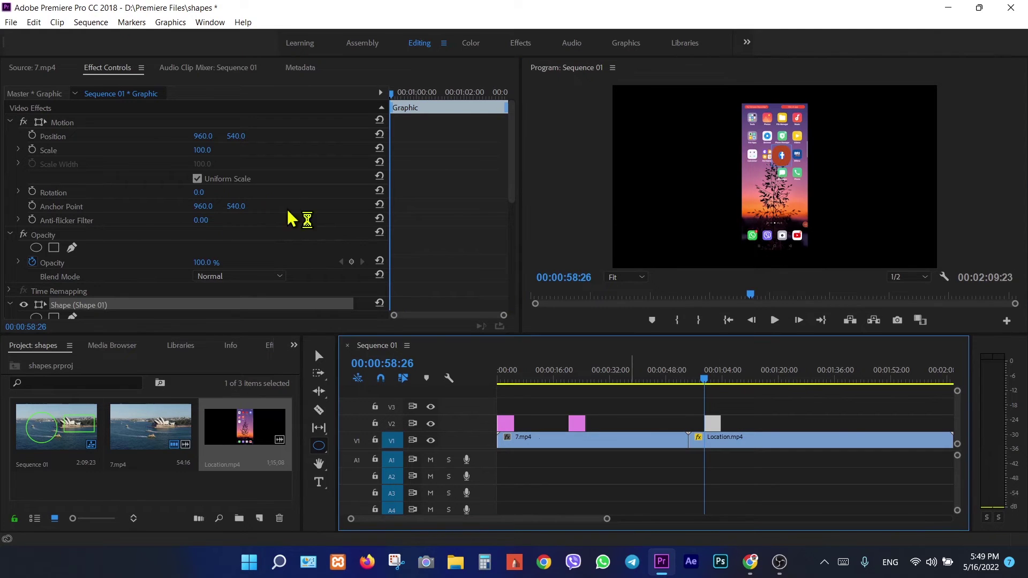
# Set the Facebook circle's stroke width to 19.
pyautogui.scroll(-1, 304, 279)
pyautogui.scroll(-1, 304, 279)
pyautogui.scroll(-2, 310, 284)
pyautogui.click(356, 291)
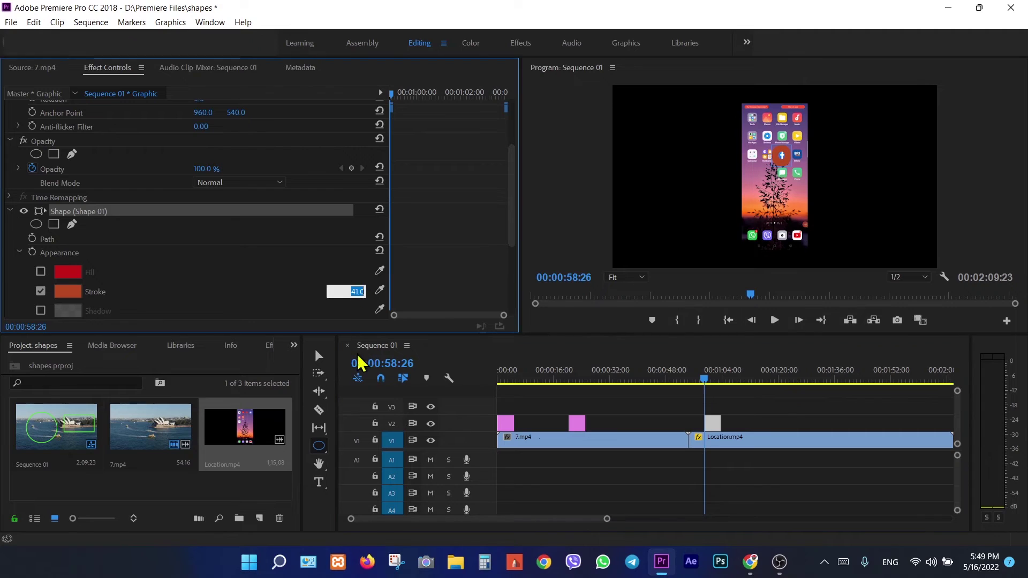
pyautogui.write('19')
pyautogui.press('Return')
# Colour the circle's outline lime green C5DF17.
pyautogui.click(66, 294)
pyautogui.click(585, 260)
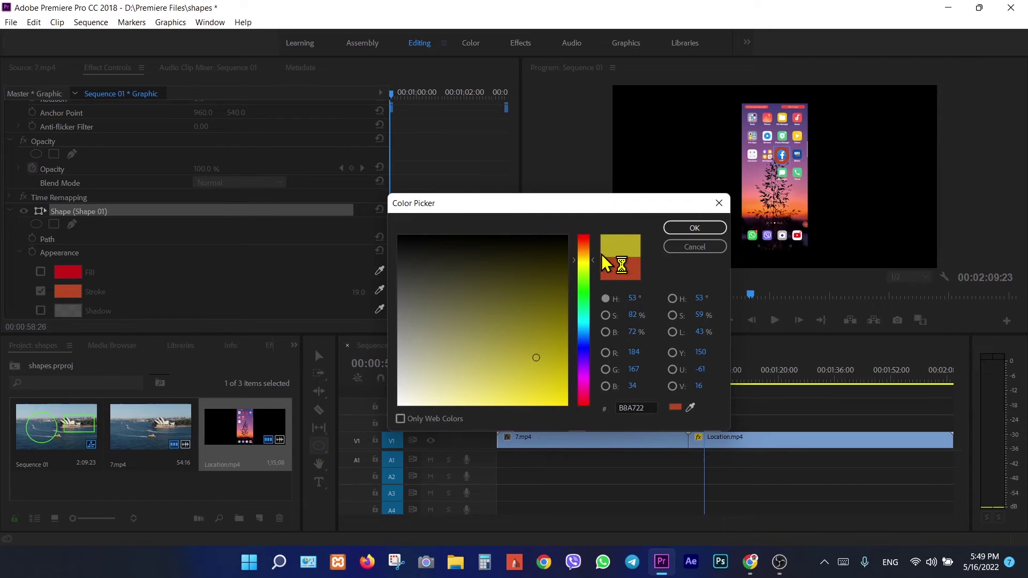
pyautogui.click(585, 267)
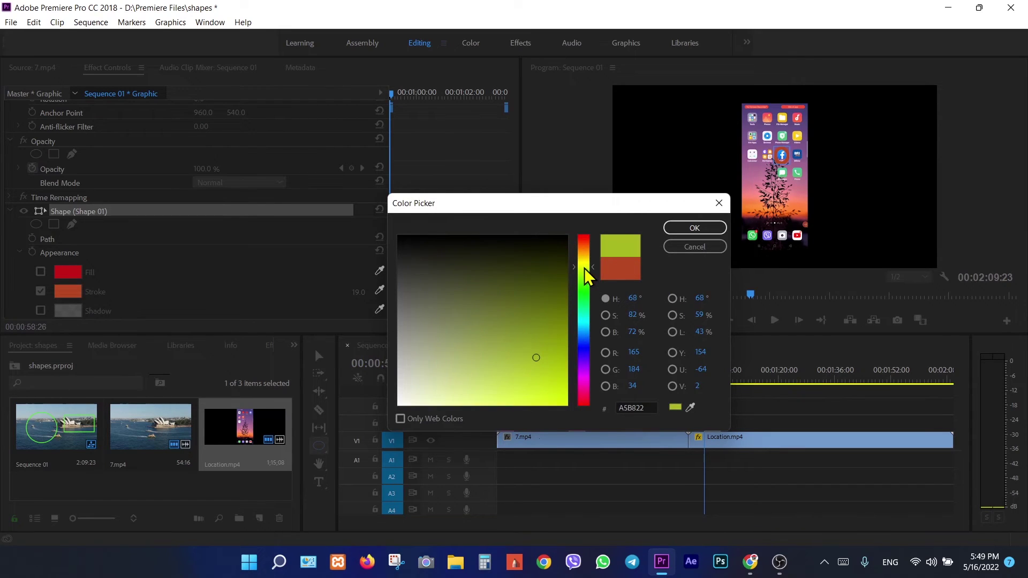
pyautogui.click(691, 230)
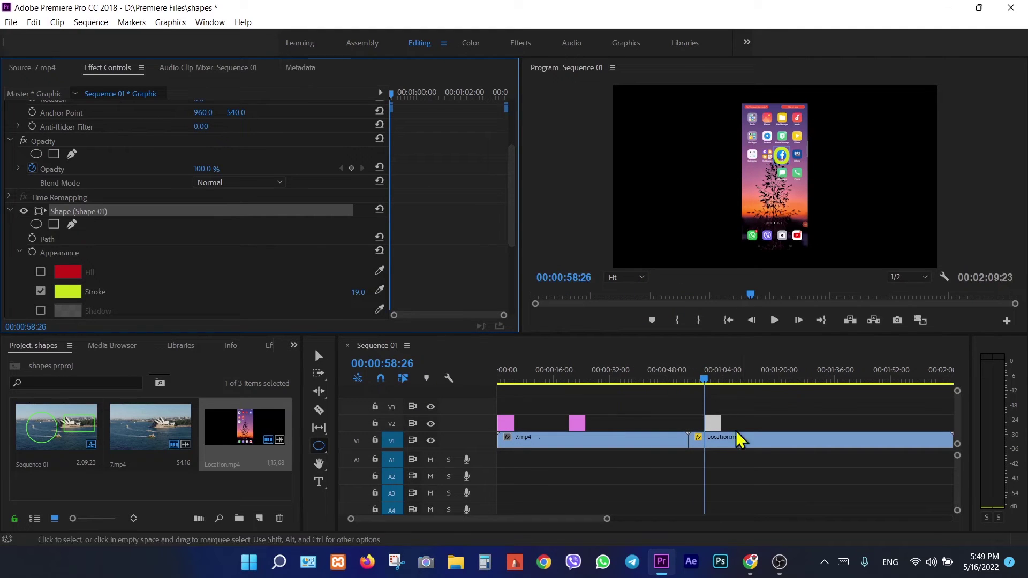
# Trim the start of the lime circle graphic on V2 so it lasts 00:00:01:07.
pyautogui.press('space')
pyautogui.press('space')
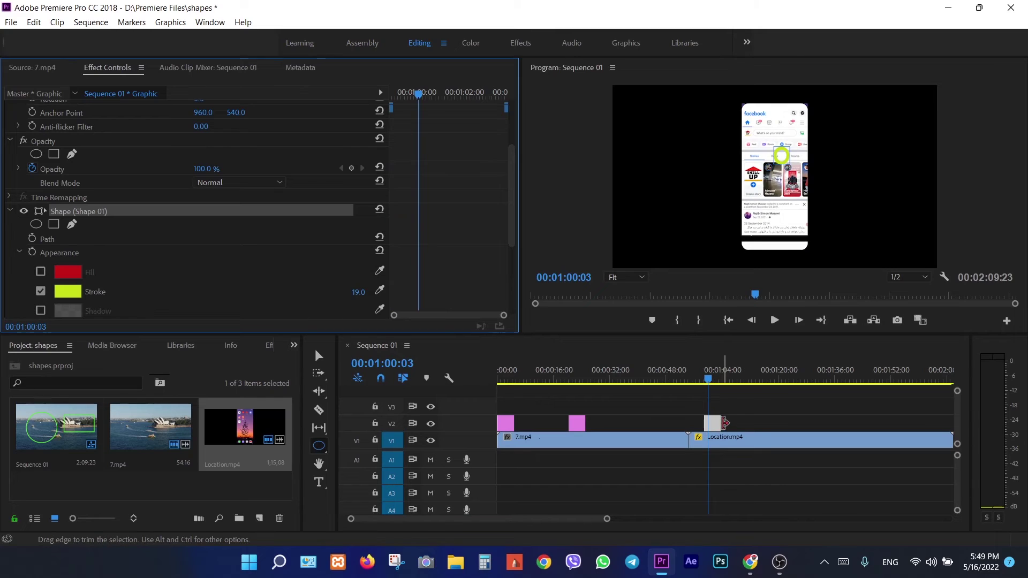
pyautogui.press('=')
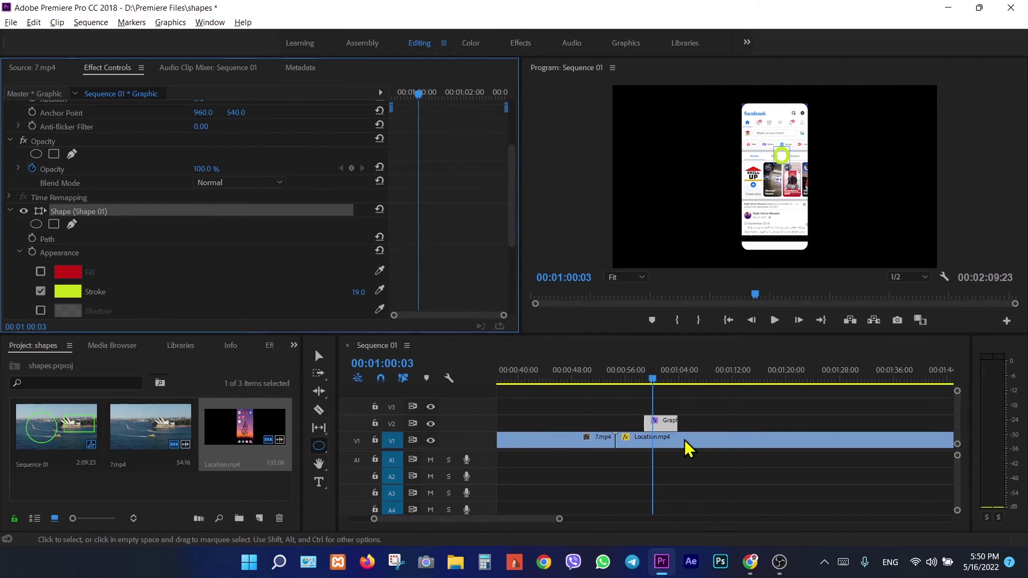
pyautogui.moveTo(645, 423); pyautogui.dragTo(652, 426)
# Replay the shortened circle over Location.mp4, stopping on the Facebook menu frame.
pyautogui.moveTo(659, 385); pyautogui.dragTo(636, 381)
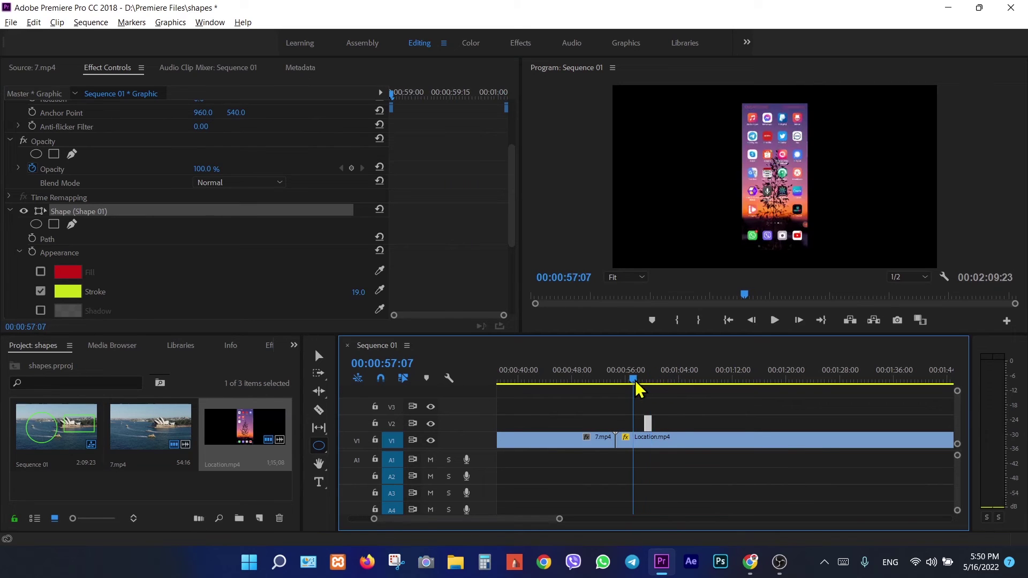
pyautogui.press('space')
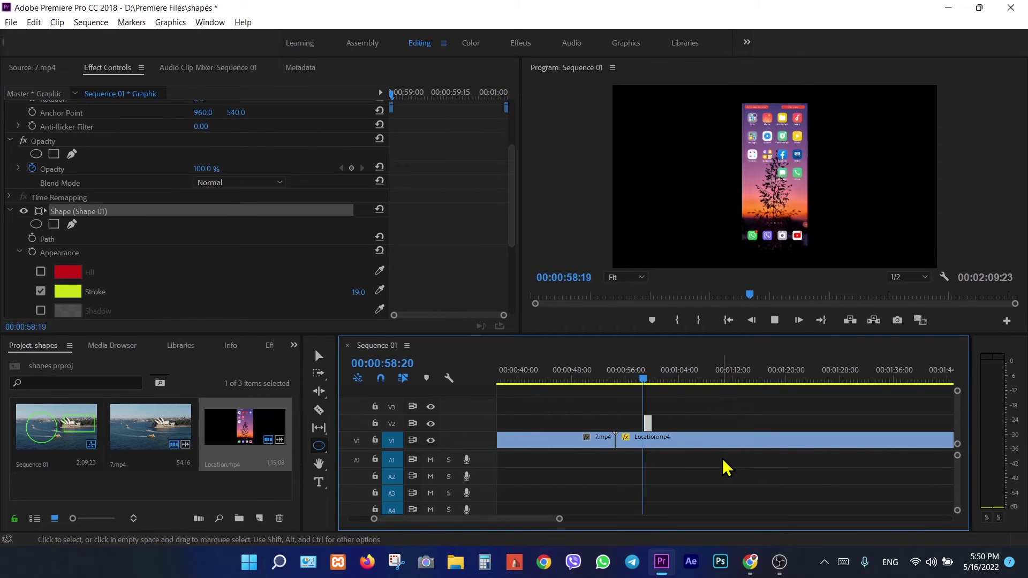
pyautogui.press('space')
pyautogui.press('space')
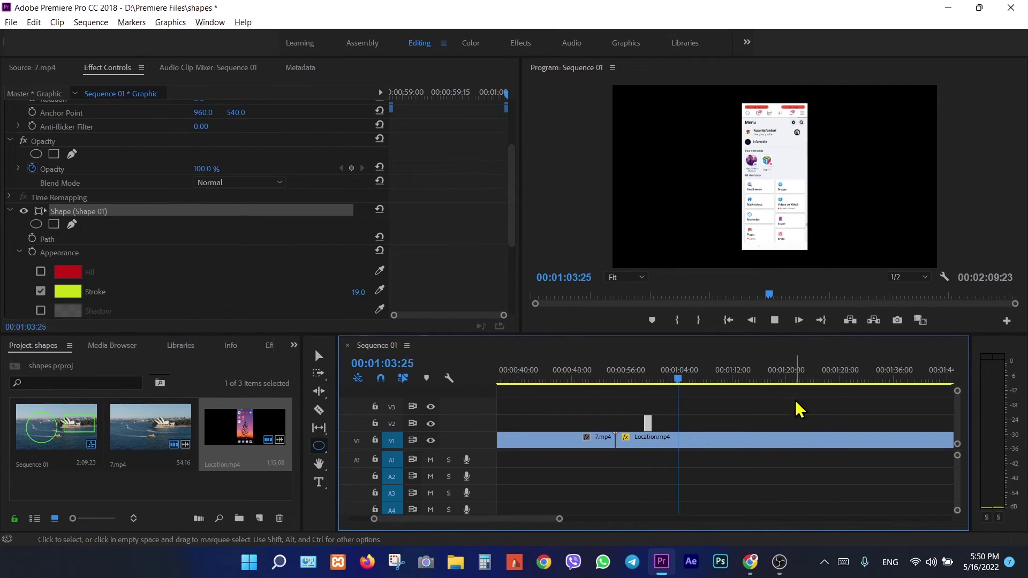
pyautogui.press('space')
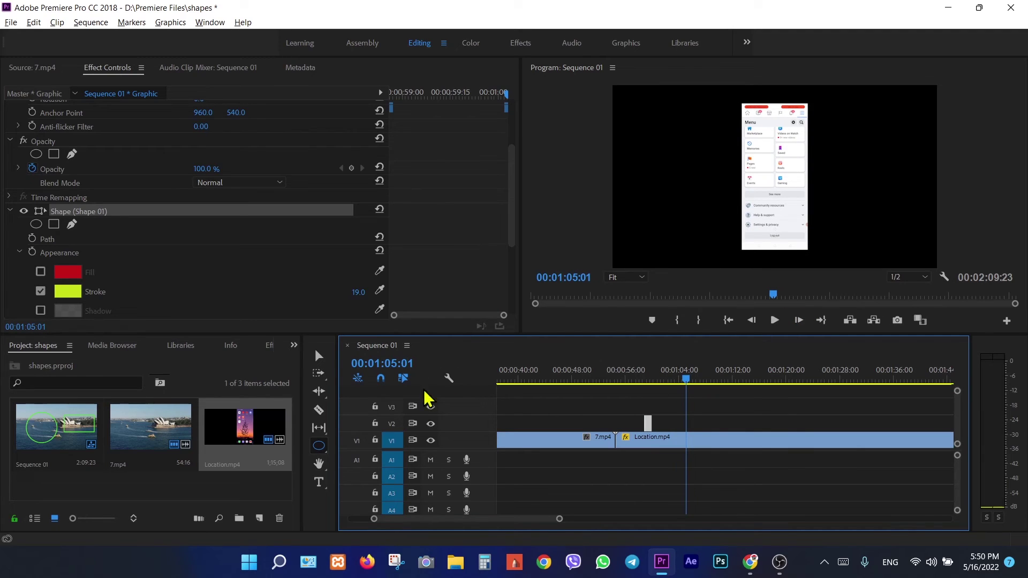
# Draw a rectangle around the Settings & privacy menu item with the Rectangle Tool.
pyautogui.click(320, 446)
pyautogui.click(320, 446)
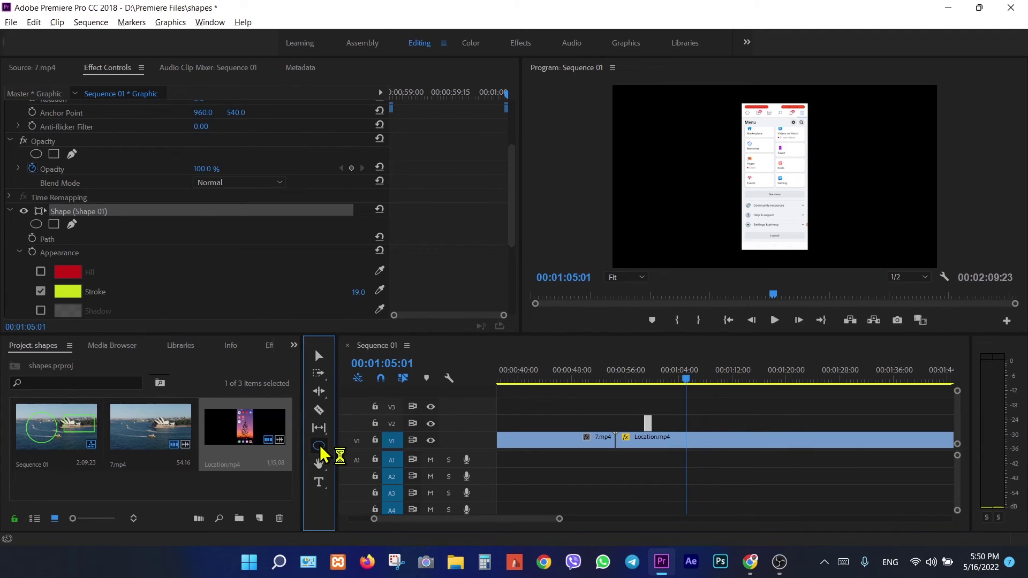
pyautogui.click(369, 460)
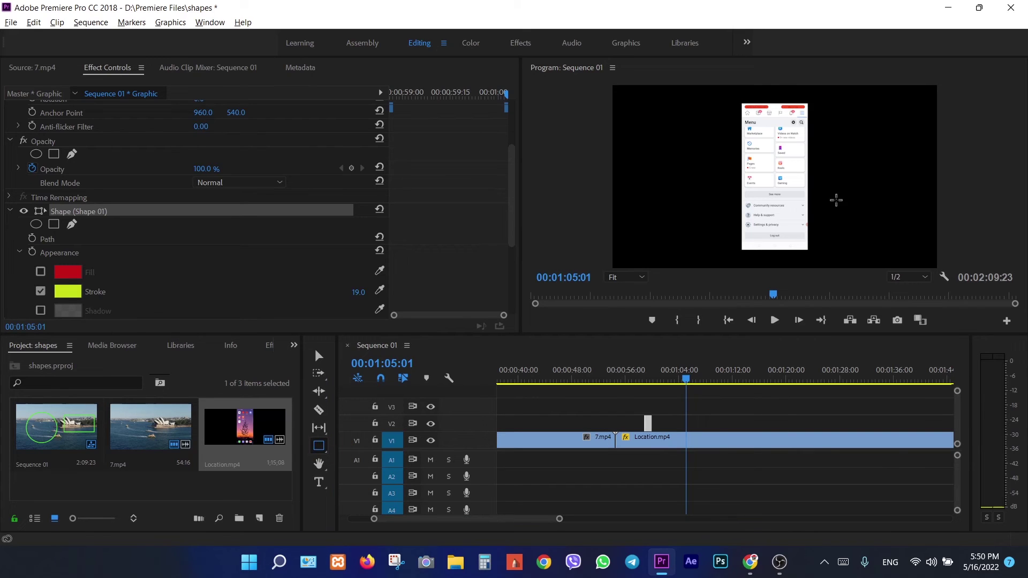
pyautogui.moveTo(745, 220); pyautogui.dragTo(784, 231)
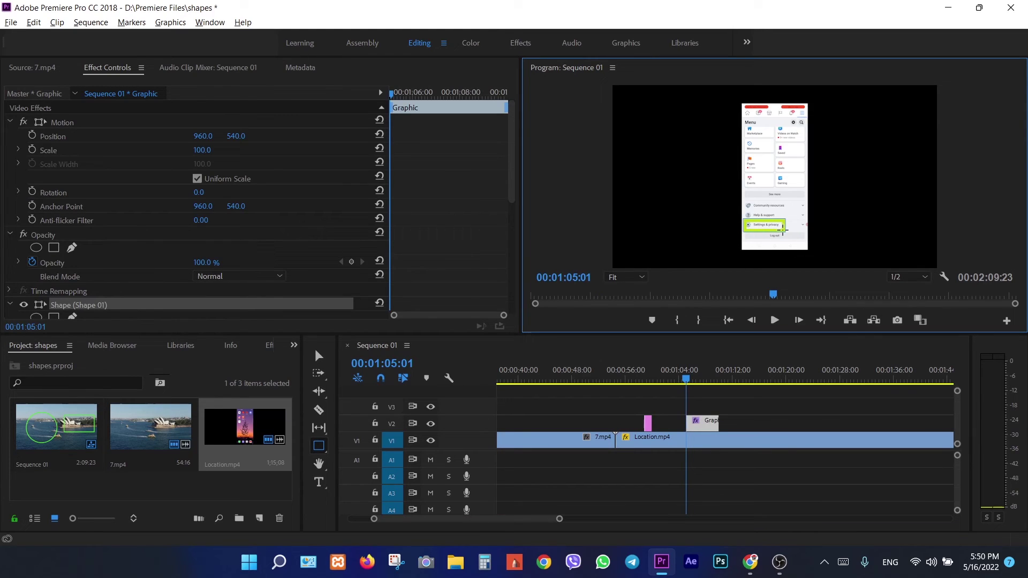
# Set the rectangle's stroke width to 8.
pyautogui.click(714, 423)
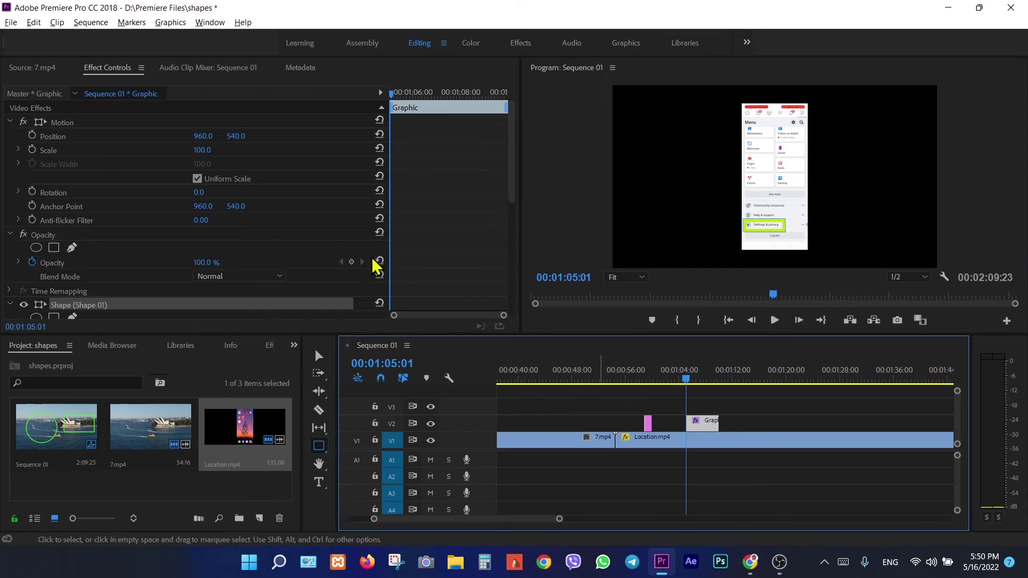
pyautogui.scroll(-2, 323, 237)
pyautogui.scroll(-2, 324, 237)
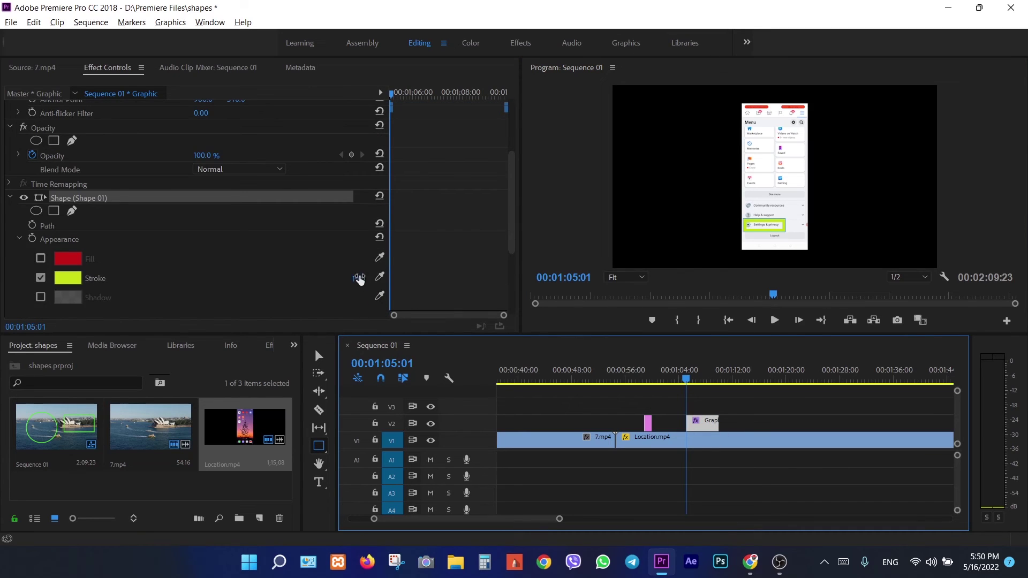
pyautogui.moveTo(357, 279); pyautogui.dragTo(347, 275)
pyautogui.click(347, 274)
pyautogui.write('10')
pyautogui.press('Return')
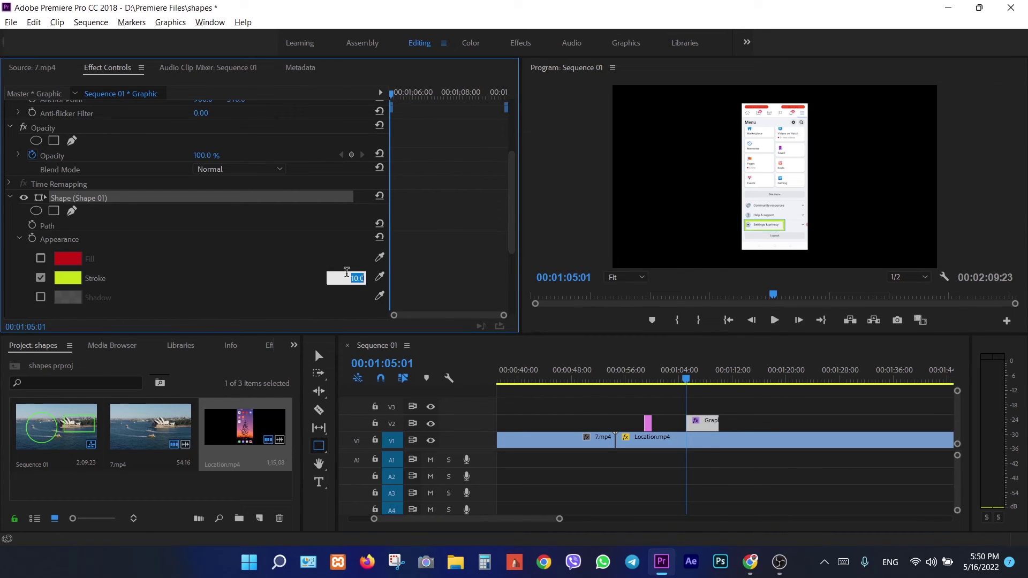
pyautogui.write('8')
pyautogui.press('Return')
# Change the rectangle's stroke colour to magenta (DF175E).
pyautogui.click(68, 278)
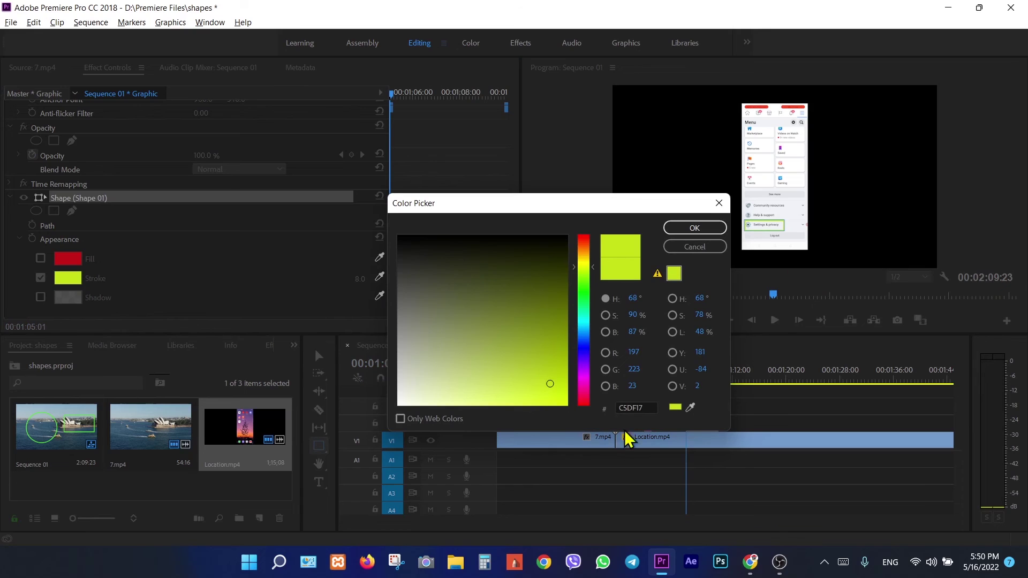
pyautogui.click(584, 398)
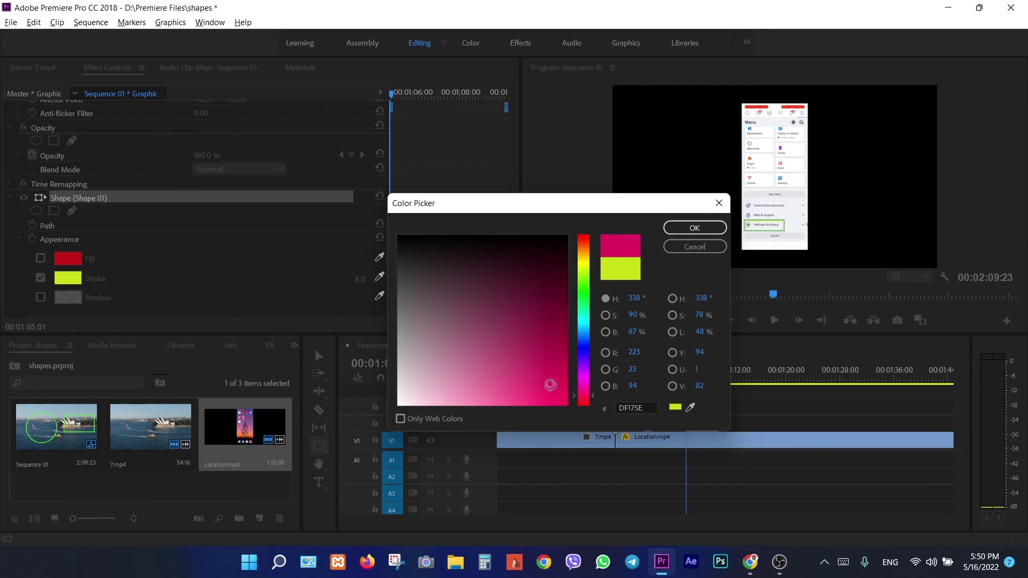
pyautogui.click(681, 229)
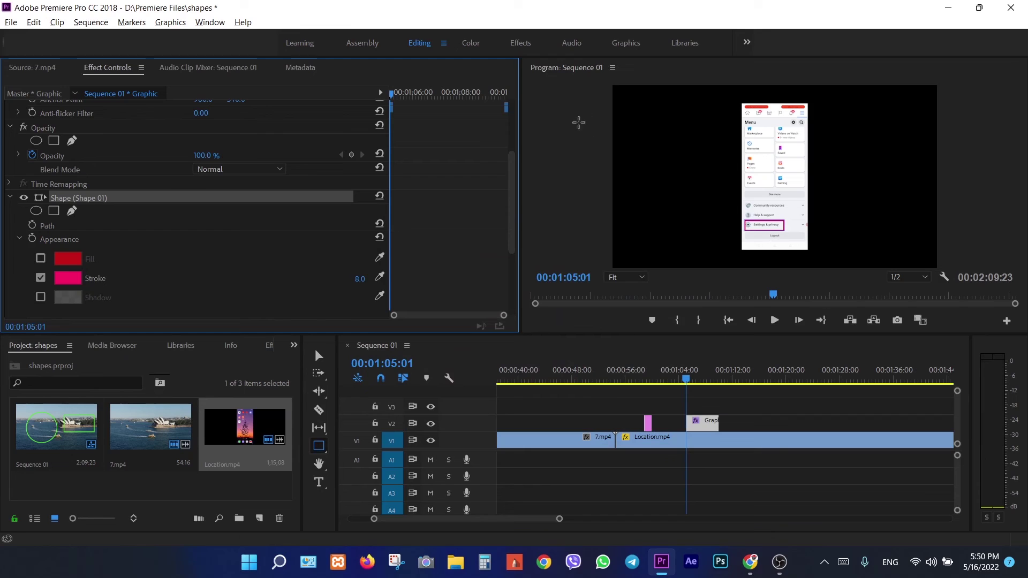
pyautogui.click(614, 68)
# Maximize the Program panel group and play from the home screen to the magenta Settings & privacy outline.
pyautogui.moveTo(696, 113)
pyautogui.click(788, 140)
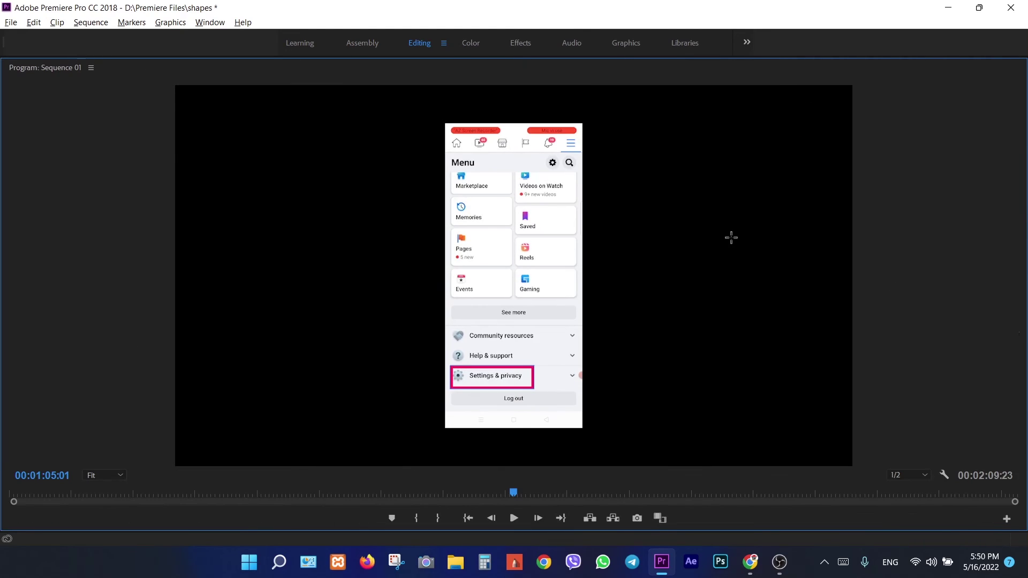
pyautogui.click(451, 487)
pyautogui.click(438, 487)
pyautogui.press('space')
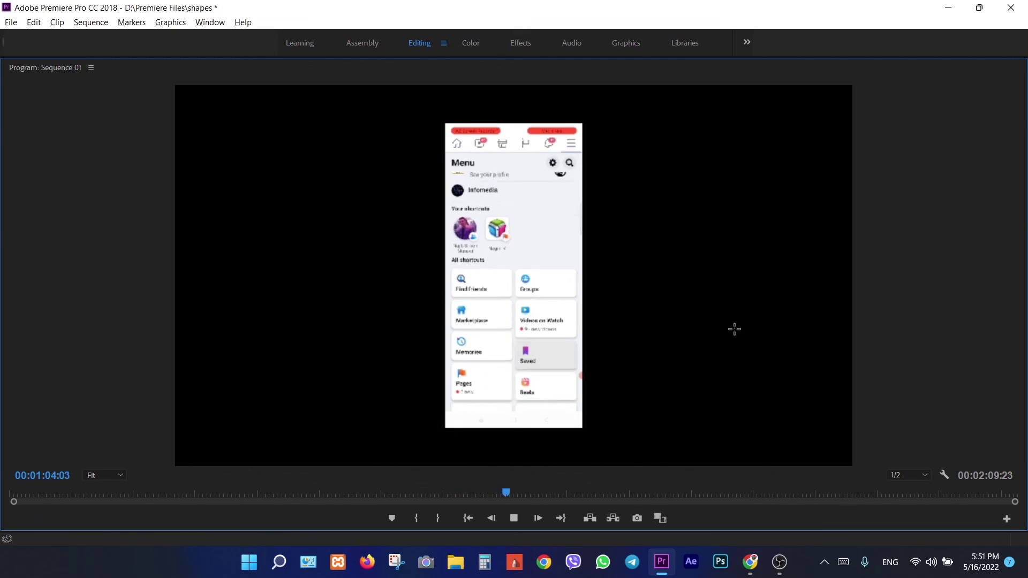
pyautogui.press('space')
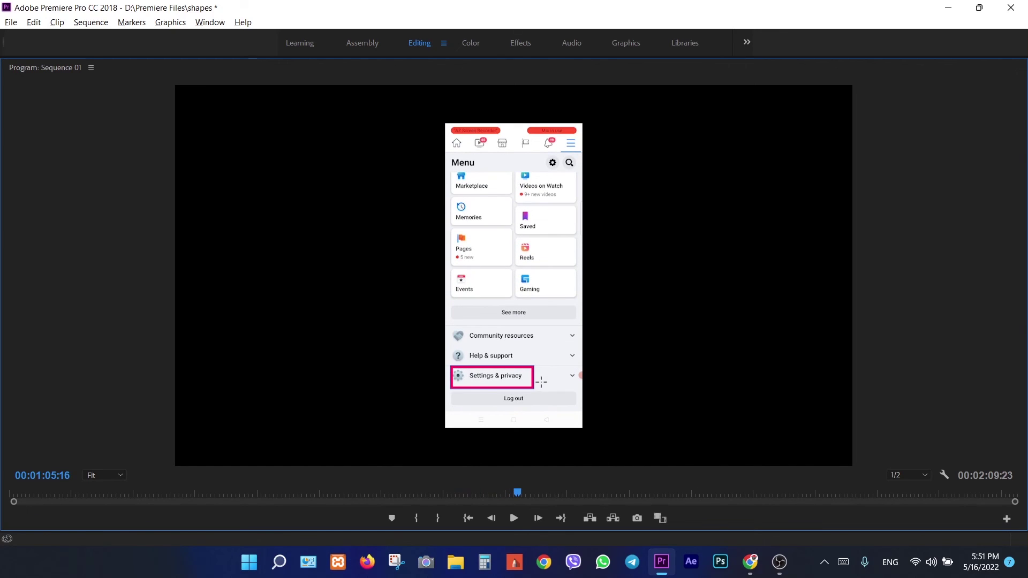
pyautogui.press('space')
pyautogui.press('space')
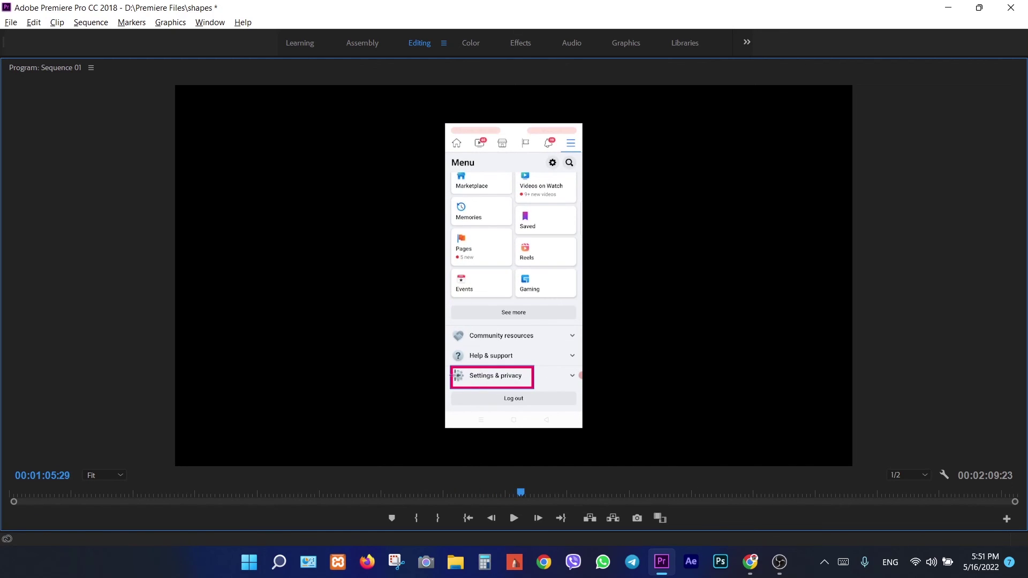